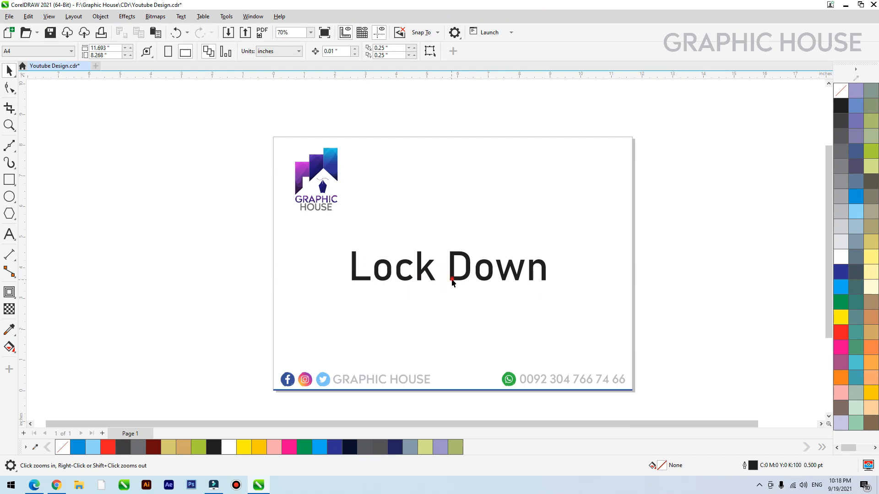
# - Break the "Lock Down" text apart into two separate words and split "Lock" into individual letters
pyautogui.click(451, 282)
pyautogui.moveTo(452, 282); pyautogui.dragTo(466, 113)
pyautogui.moveTo(466, 335); pyautogui.dragTo(484, 253)
pyautogui.press('z')
pyautogui.moveTo(300, 219); pyautogui.dragTo(616, 342)
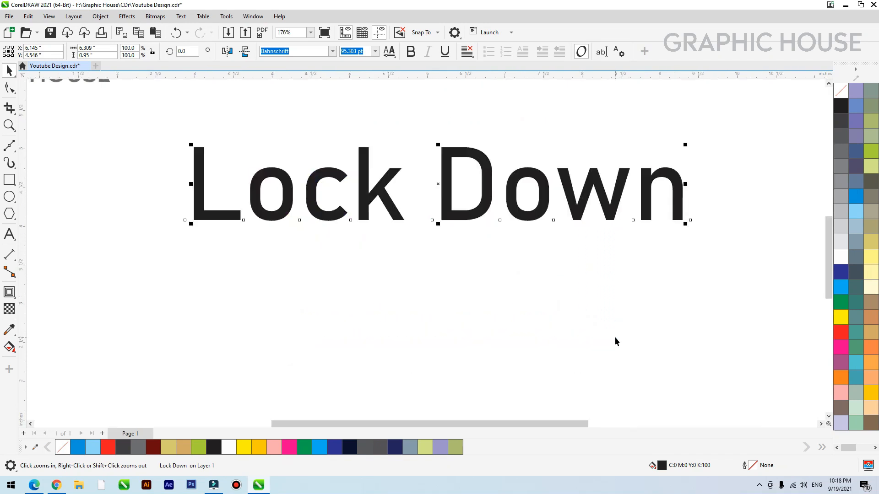
pyautogui.hotkey('ctrl', 'k')
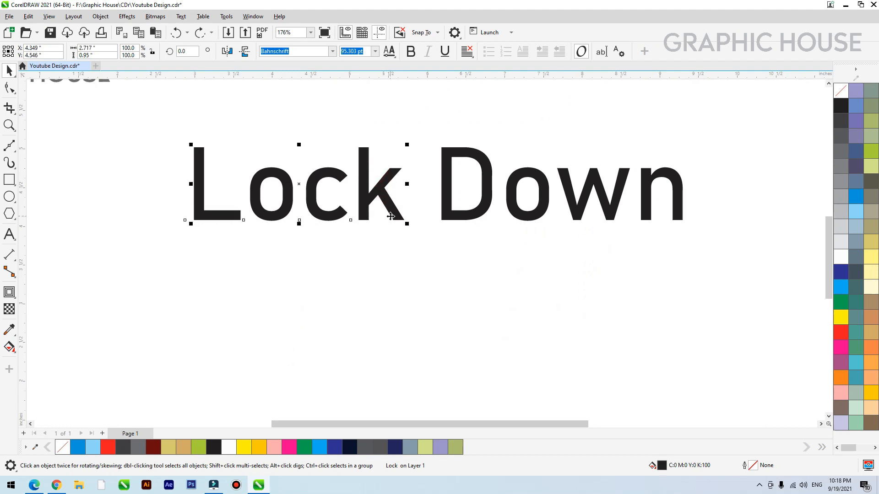
pyautogui.hotkey('ctrl', 'k')
pyautogui.click(314, 213)
# - Scale the word "Down" to about 46 pt and place it beneath "Lock", flush with the end of the k
pyautogui.moveTo(414, 121); pyautogui.dragTo(710, 261)
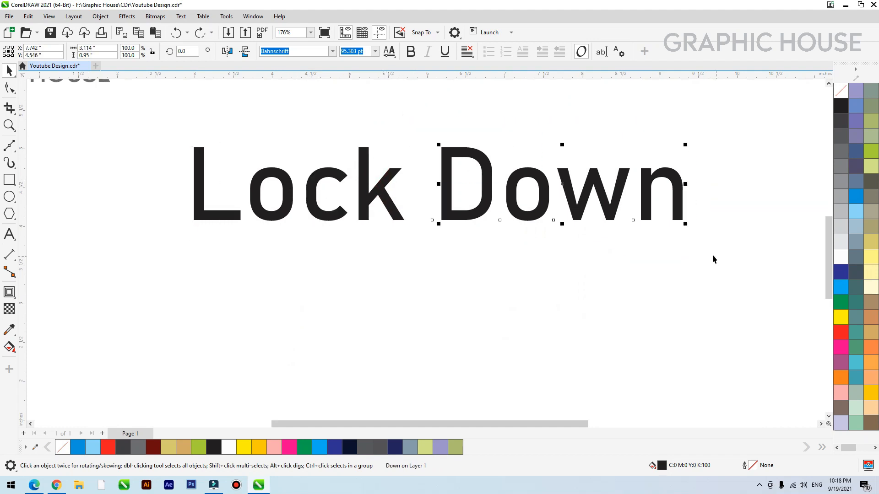
pyautogui.moveTo(685, 145); pyautogui.dragTo(558, 185)
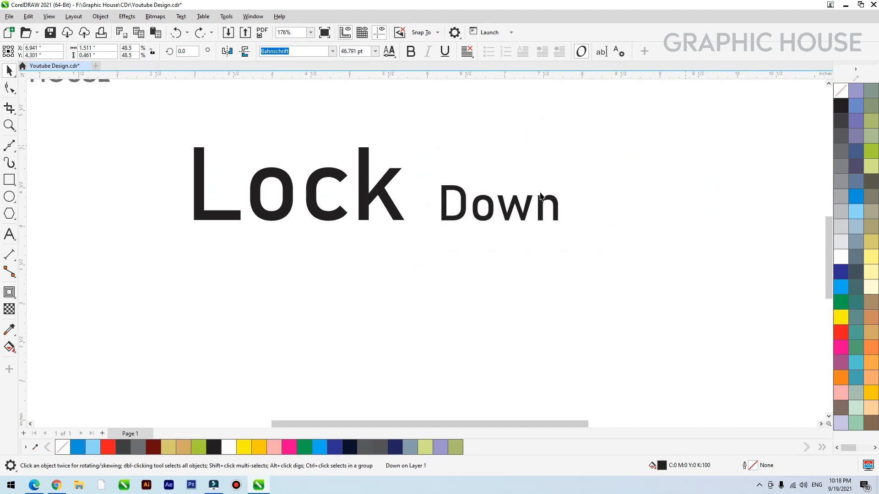
pyautogui.moveTo(517, 209); pyautogui.dragTo(369, 255)
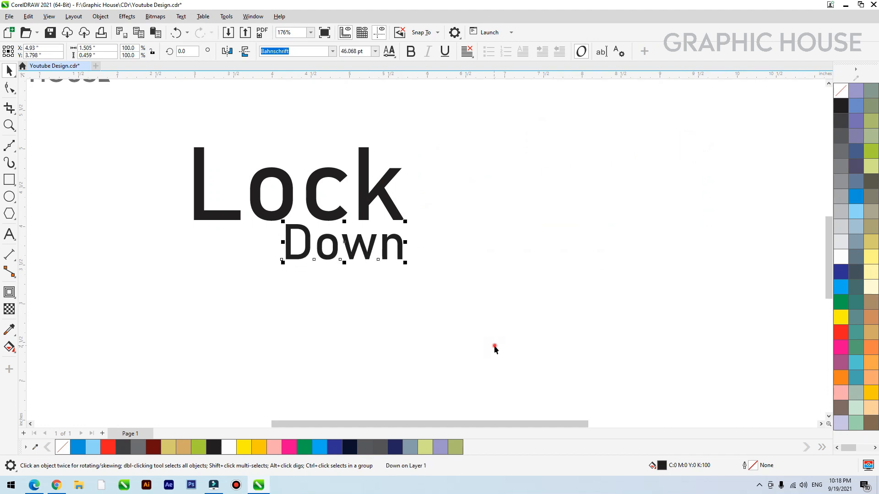
# - Enlarge both words together until "Lock" is about 184 pt and reposition them on the page
pyautogui.moveTo(494, 349); pyautogui.dragTo(180, 137)
pyautogui.scroll(-2, 391, 218)
pyautogui.moveTo(391, 218); pyautogui.dragTo(532, 165)
pyautogui.moveTo(487, 228); pyautogui.dragTo(505, 241)
# - Draw a rectangle about 0.64 by 0.88 inches rising above the letter c and overlapping its upper stroke
pyautogui.press('z')
pyautogui.moveTo(606, 128); pyautogui.dragTo(234, 391)
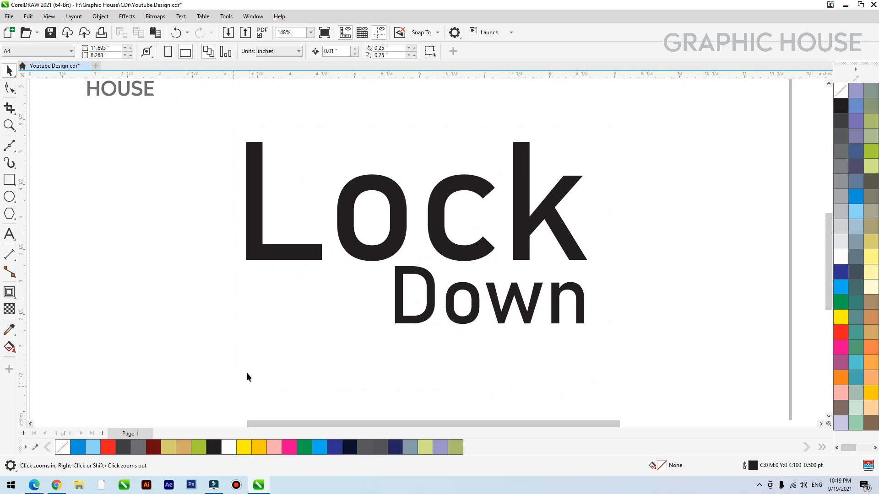
pyautogui.click(448, 191)
pyautogui.press('F2')
pyautogui.moveTo(340, 131); pyautogui.dragTo(597, 249)
pyautogui.click(9, 179)
pyautogui.moveTo(345, 107); pyautogui.dragTo(467, 246)
pyautogui.scroll(-1, 465, 294)
pyautogui.press('space')
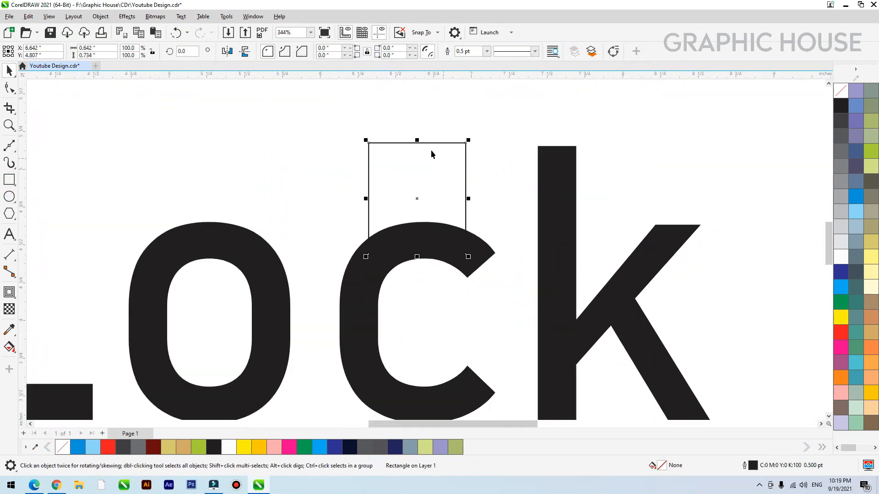
pyautogui.moveTo(418, 141); pyautogui.dragTo(418, 119)
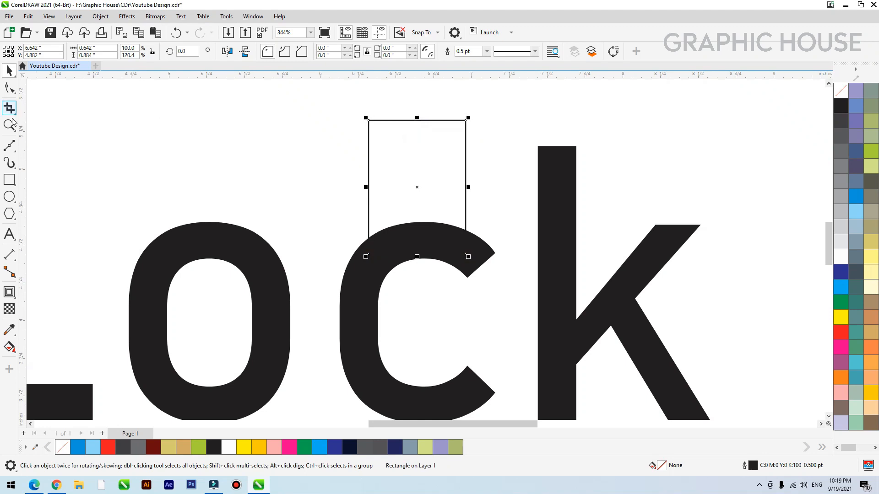
# - Round the rectangle's corners fully with the Shape tool to a 0.321-inch radius
pyautogui.click(13, 93)
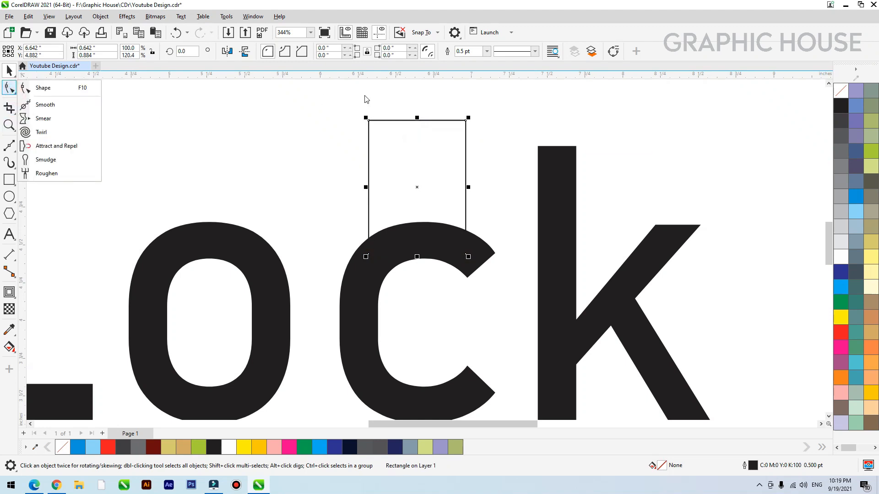
pyautogui.click(83, 89)
pyautogui.moveTo(369, 121); pyautogui.dragTo(419, 150)
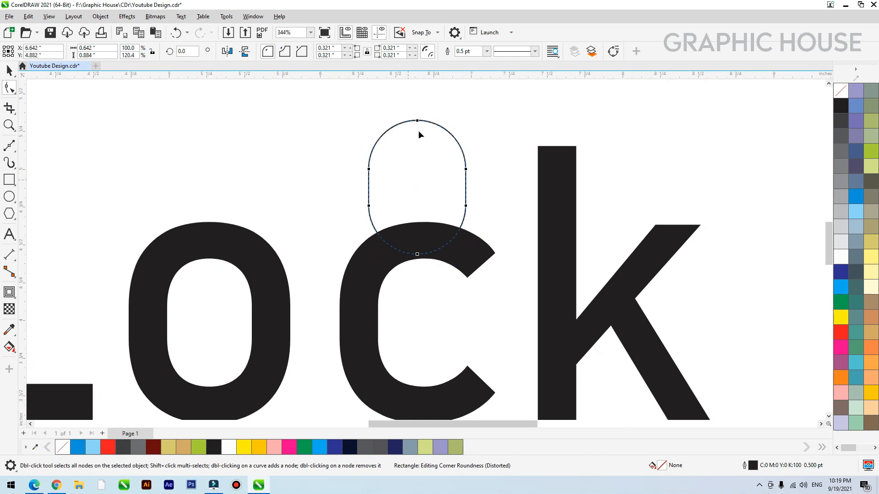
# - Stretch the rounded shape down to about 1.26 inches tall and place it behind the letters with a red fill
pyautogui.press('space')
pyautogui.moveTo(417, 258); pyautogui.dragTo(417, 315)
pyautogui.click(841, 333)
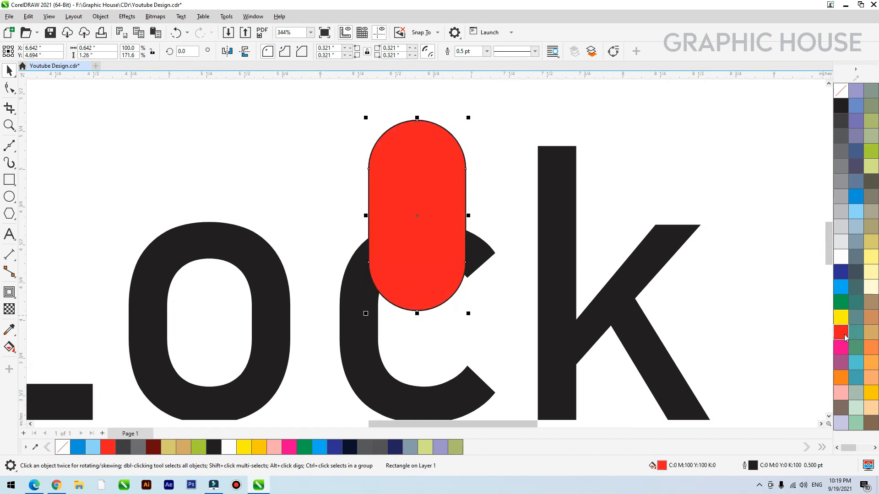
pyautogui.hotkey('shift', 'pagedown')
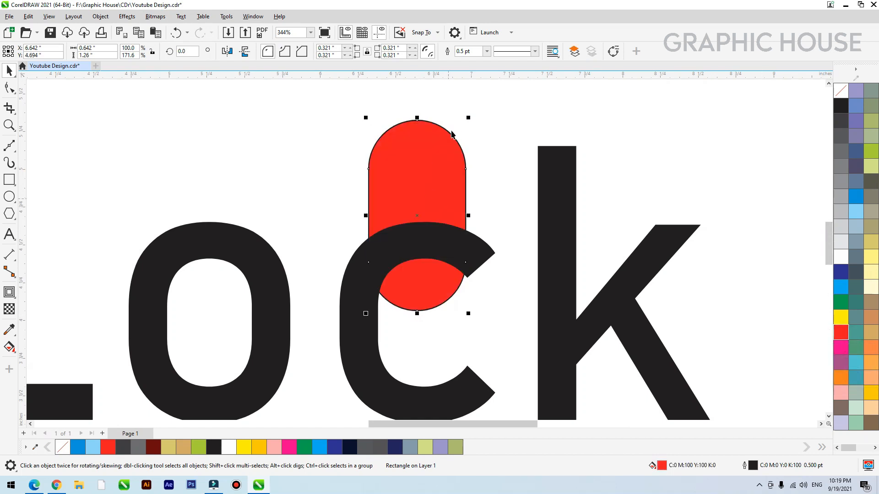
# - Lower the red capsule slightly behind the letter c, to a Y position of about 4.637 inches
pyautogui.scroll(-4, 428, 240)
pyautogui.press('z')
pyautogui.moveTo(575, 173); pyautogui.dragTo(249, 311)
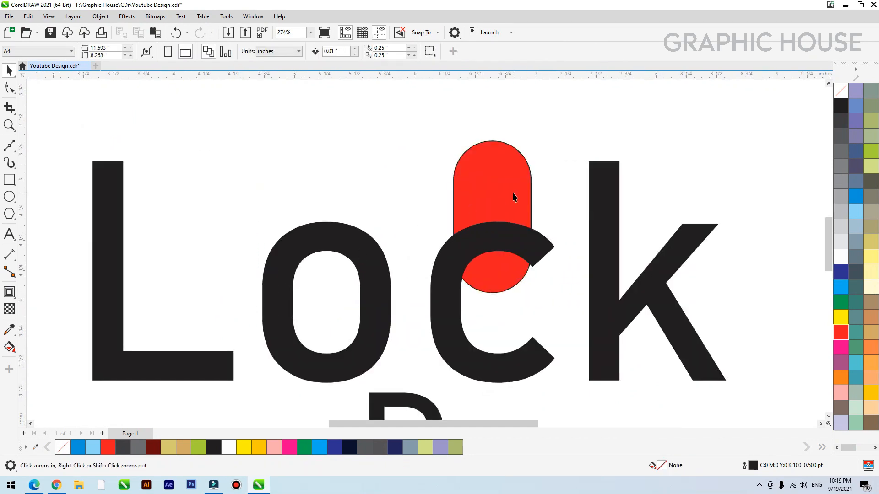
pyautogui.click(489, 180)
pyautogui.moveTo(488, 180); pyautogui.dragTo(489, 185)
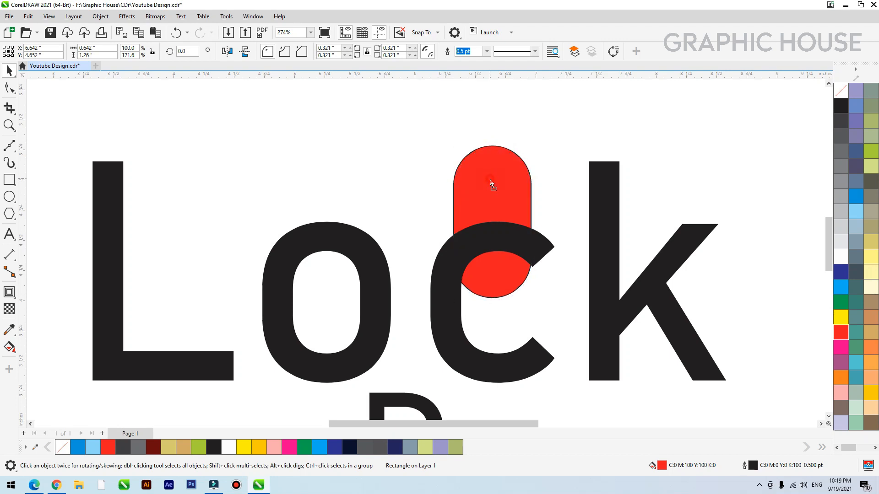
# - Add a one-step inward contour to the red capsule with an offset of about 0.137 inches
pyautogui.click(9, 292)
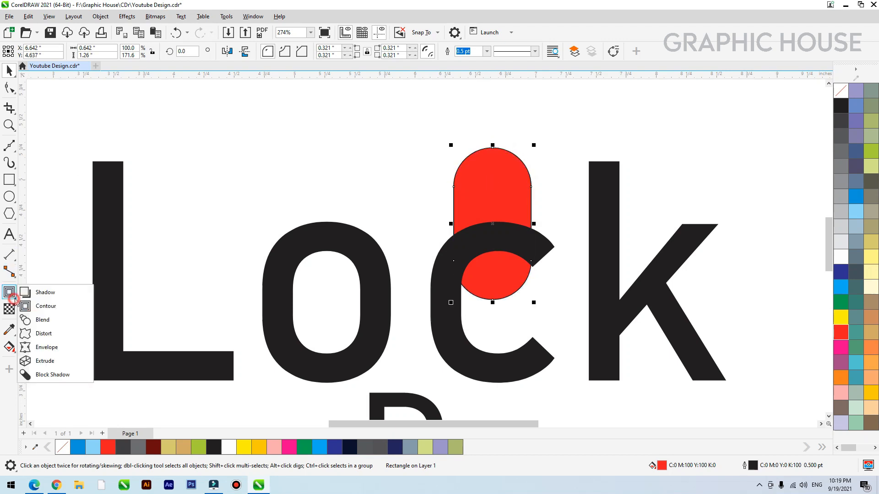
pyautogui.click(36, 306)
pyautogui.moveTo(451, 187); pyautogui.dragTo(465, 202)
pyautogui.press('space')
pyautogui.hotkey('ctrl', 'z')
# - Increase the capsule contour's inward offset to about 0.17 inches
pyautogui.click(559, 154)
pyautogui.press('F2')
pyautogui.moveTo(610, 151); pyautogui.dragTo(368, 362)
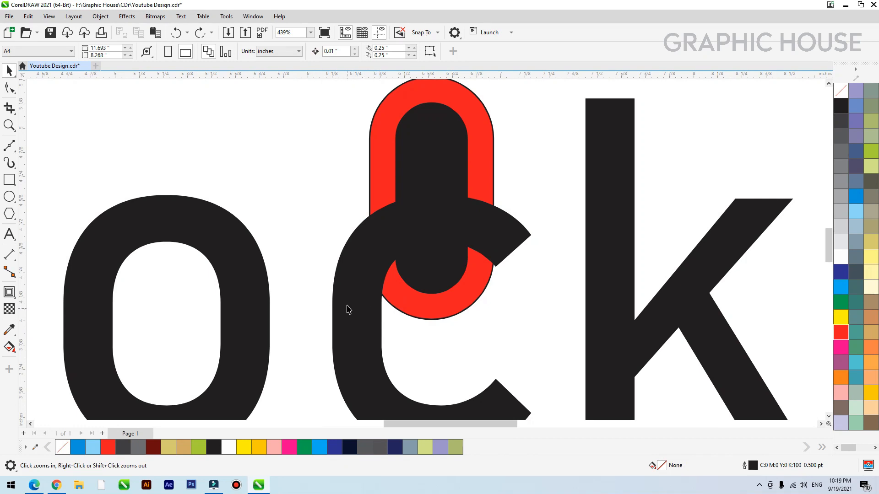
pyautogui.moveTo(451, 169); pyautogui.dragTo(433, 172)
pyautogui.hotkey('ctrl', 'z')
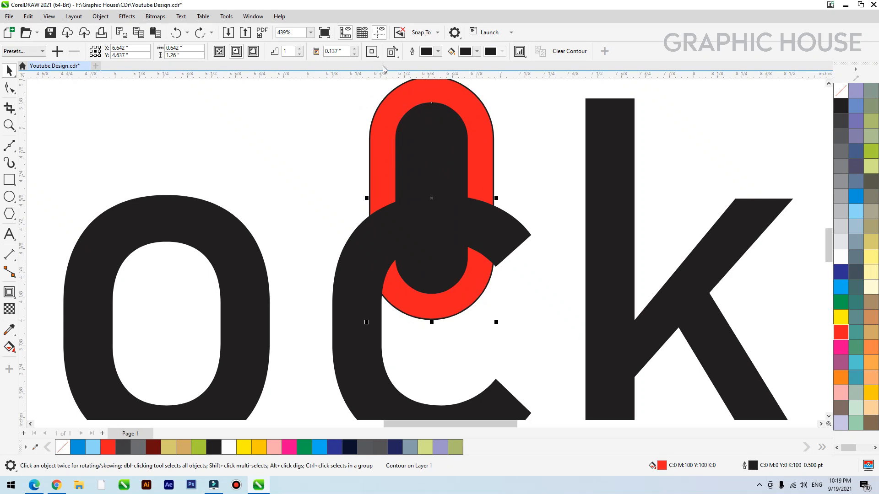
pyautogui.click(9, 309)
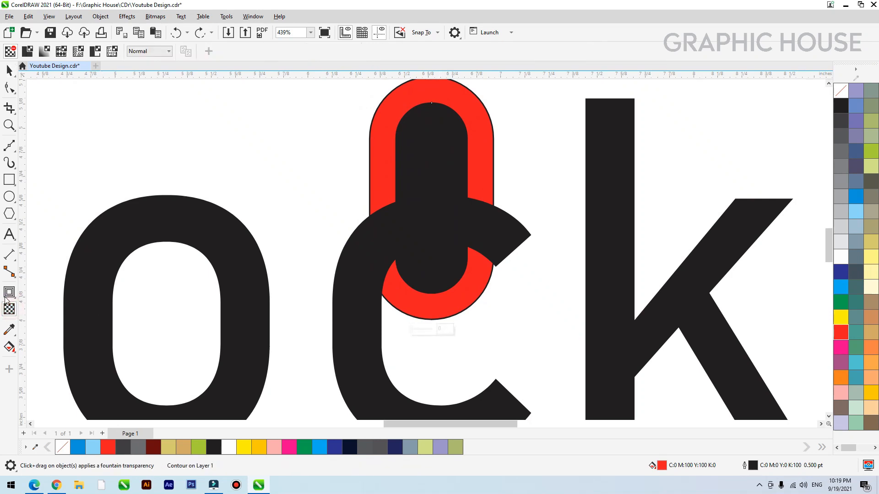
pyautogui.click(8, 292)
pyautogui.moveTo(396, 199); pyautogui.dragTo(404, 198)
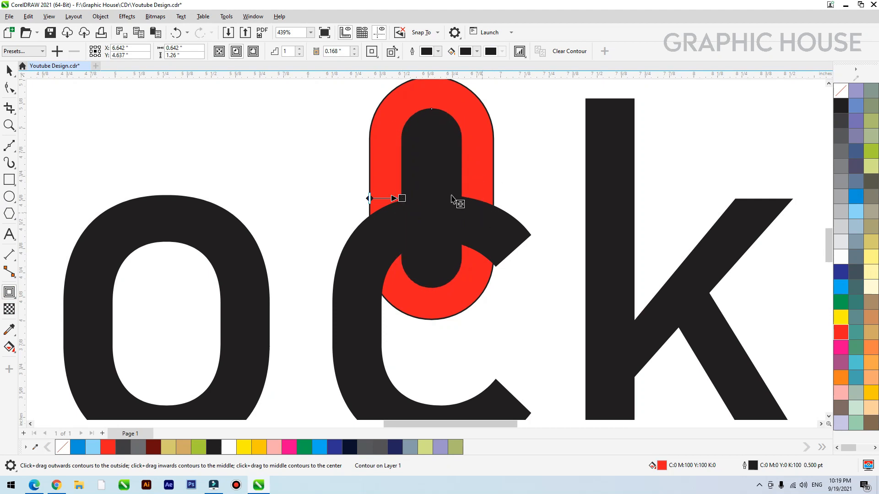
pyautogui.moveTo(403, 198); pyautogui.dragTo(403, 199)
pyautogui.press('space')
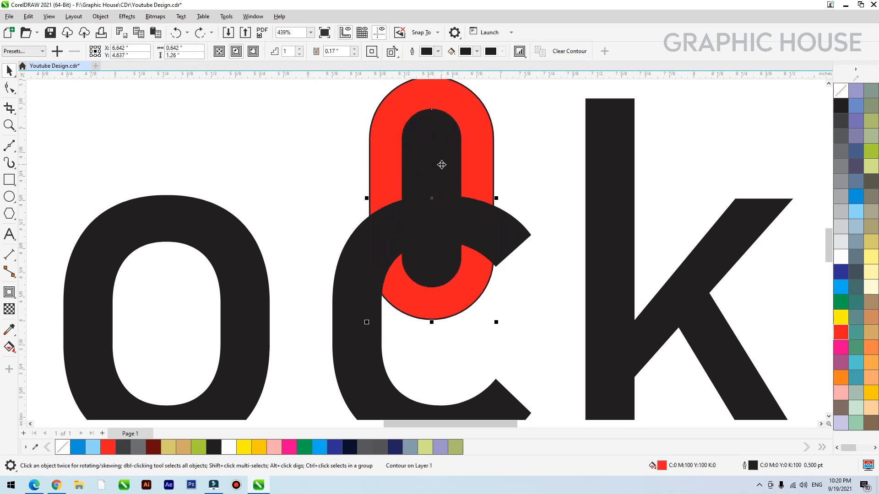
# - Break the contour apart into separate outer and inner capsule shapes
pyautogui.hotkey('ctrl', 'k')
pyautogui.click(289, 122)
pyautogui.moveTo(386, 139); pyautogui.dragTo(335, 139)
pyautogui.hotkey('ctrl', 'z')
pyautogui.moveTo(428, 142); pyautogui.dragTo(486, 161)
pyautogui.hotkey('ctrl', 'z')
# - Combine the outer red capsule and the inner black capsule into one hollow ring
pyautogui.keyDown('shift'); pyautogui.click(449, 95); pyautogui.keyUp('shift')
pyautogui.moveTo(440, 94); pyautogui.dragTo(377, 117)
pyautogui.hotkey('ctrl', 'z')
pyautogui.click(526, 112)
pyautogui.click(411, 123)
pyautogui.keyDown('shift'); pyautogui.click(417, 103); pyautogui.keyUp('shift')
pyautogui.hotkey('ctrl', 'z')
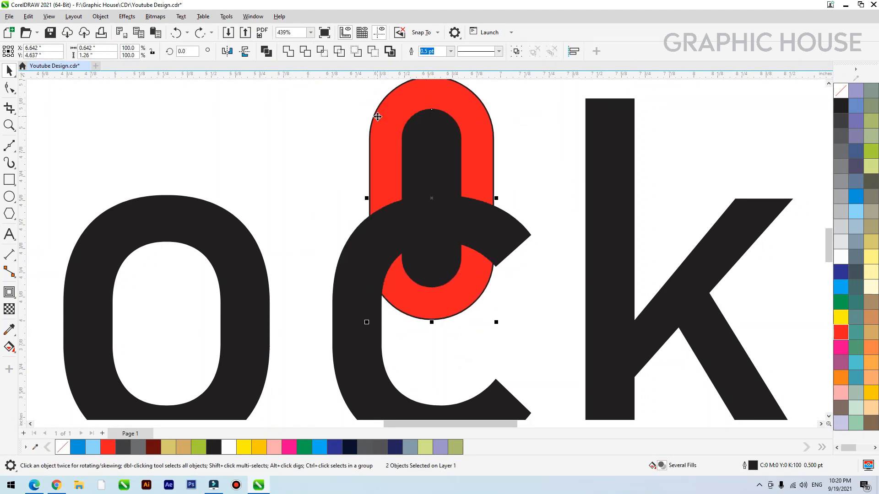
pyautogui.hotkey('ctrl', 'l')
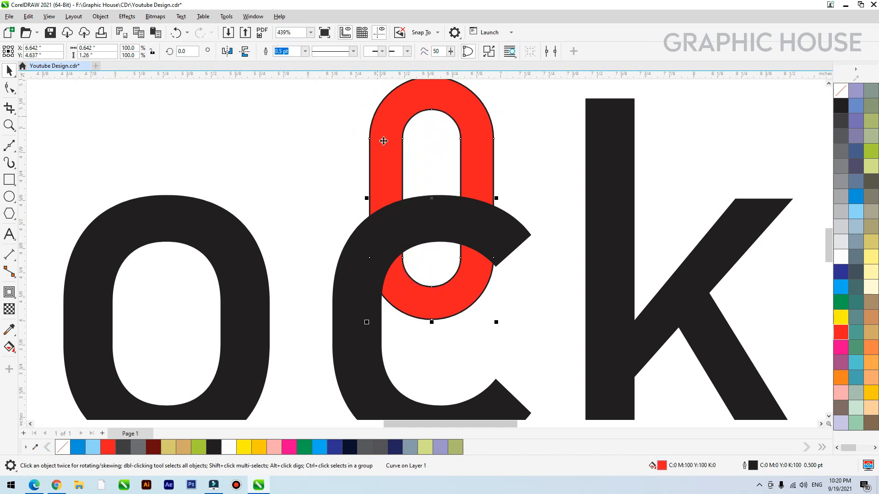
# - Remove the outline from the red ring
pyautogui.rightClick(843, 93)
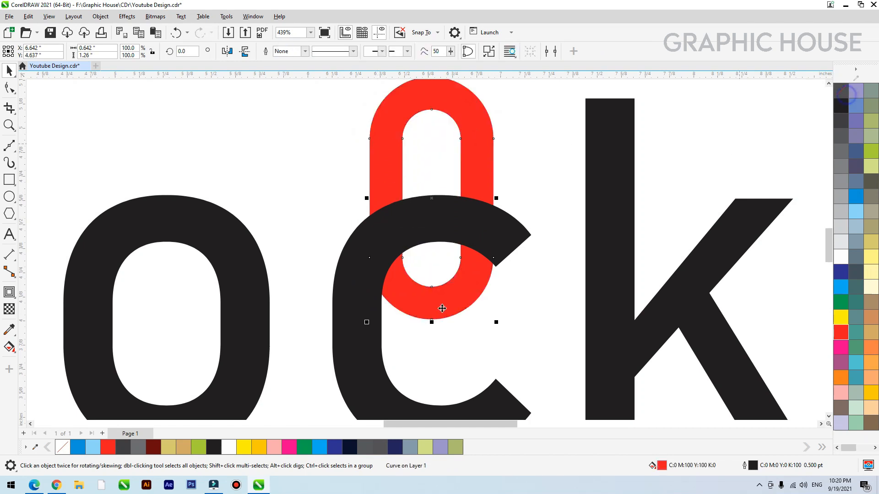
pyautogui.scroll(-3, 447, 308)
pyautogui.moveTo(447, 307); pyautogui.dragTo(417, 229)
pyautogui.hotkey('ctrl', 'z')
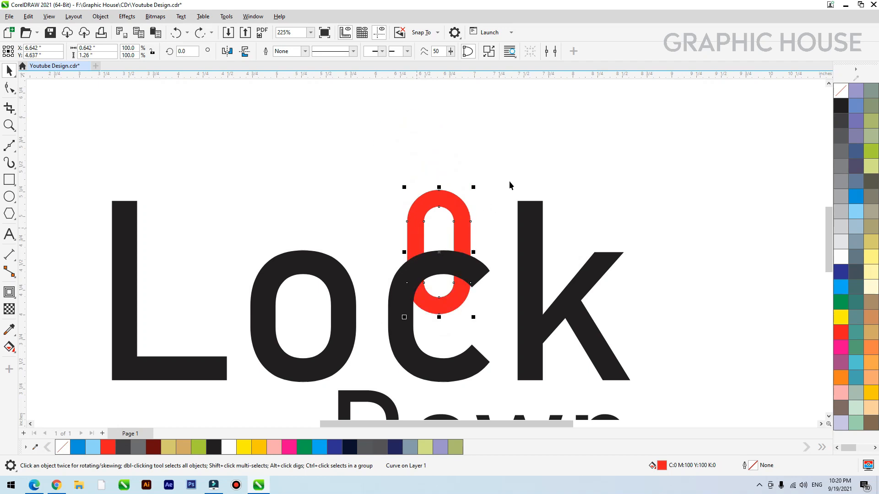
# - Draw a closed Bézier shape over the ring's lower part, with its upper edge inside the c's stroke, and fill it yellow
pyautogui.click(518, 171)
pyautogui.press('z')
pyautogui.moveTo(567, 177); pyautogui.dragTo(311, 369)
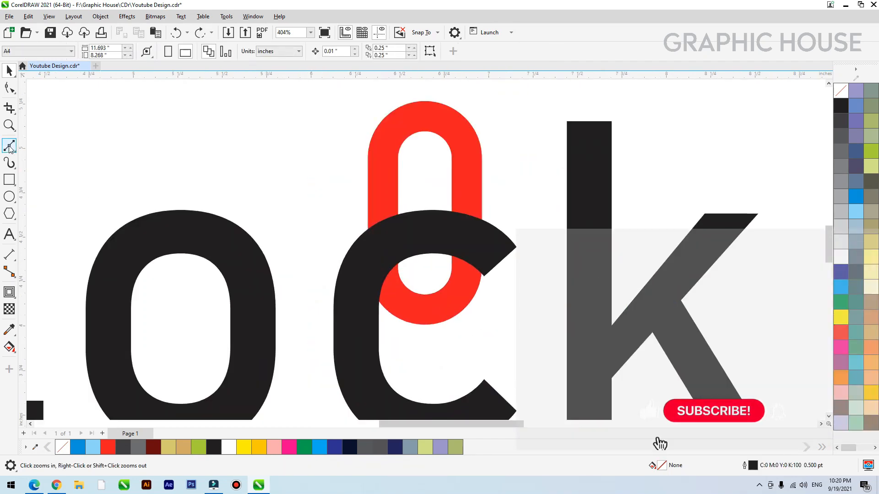
pyautogui.click(9, 145)
pyautogui.click(538, 287)
pyautogui.click(503, 259)
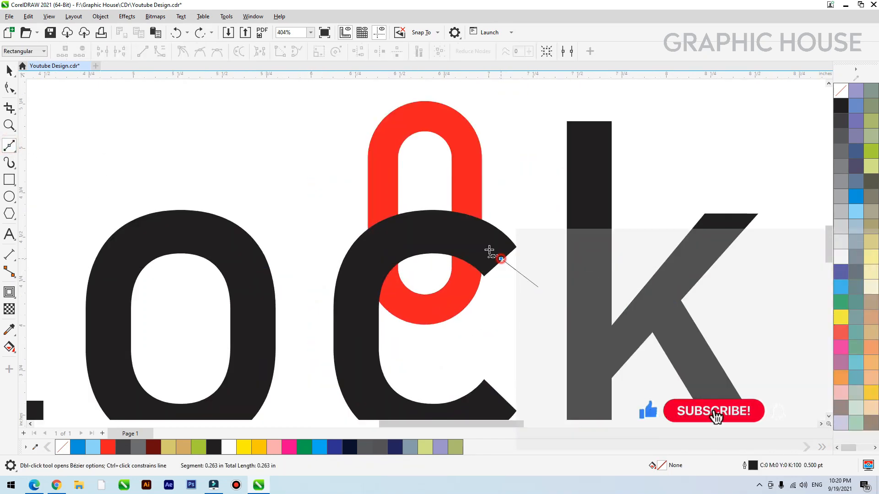
pyautogui.click(476, 239)
pyautogui.click(451, 233)
pyautogui.click(416, 229)
pyautogui.click(391, 237)
pyautogui.click(352, 251)
pyautogui.click(350, 295)
pyautogui.click(383, 343)
pyautogui.click(437, 355)
pyautogui.click(509, 345)
pyautogui.click(538, 287)
pyautogui.press('space')
pyautogui.click(554, 281)
pyautogui.click(536, 290)
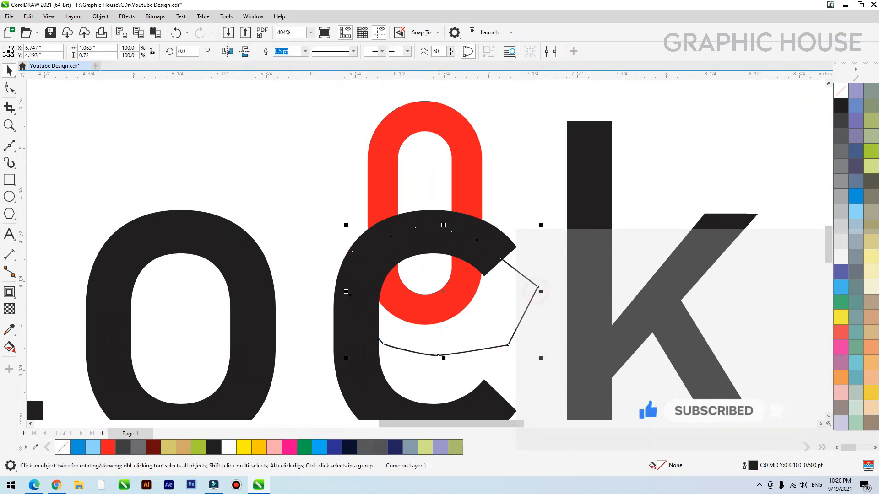
pyautogui.click(841, 317)
# - Trim the lower part off the red ring with the yellow shape and delete the yellow shape
pyautogui.keyDown('shift'); pyautogui.click(470, 168); pyautogui.keyUp('shift')
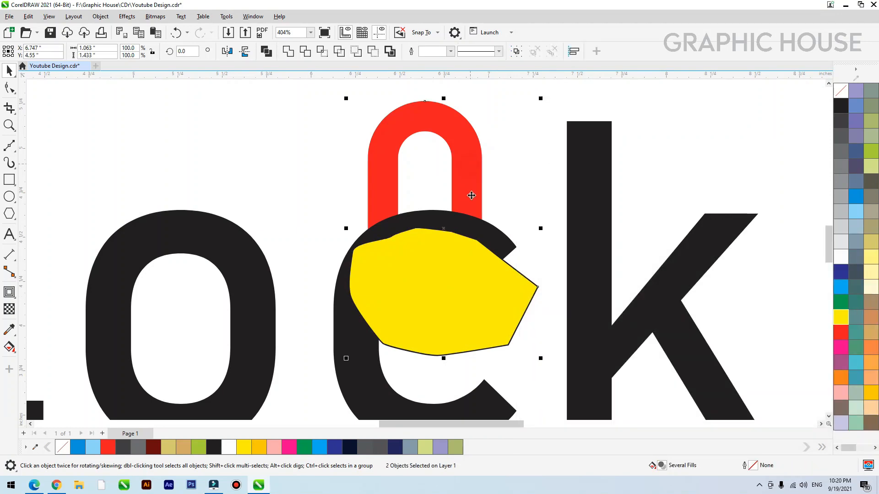
pyautogui.moveTo(477, 190); pyautogui.dragTo(520, 144)
pyautogui.hotkey('ctrl', 'z')
pyautogui.click(306, 50)
pyautogui.click(197, 177)
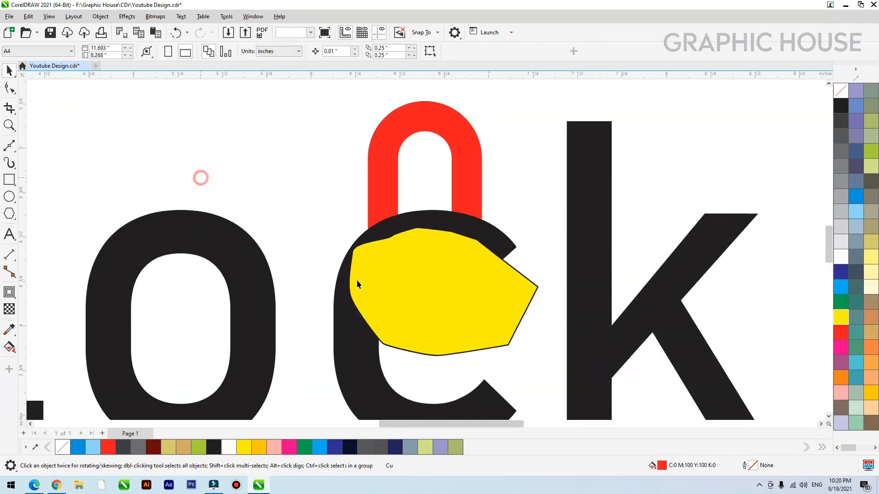
pyautogui.click(468, 329)
pyautogui.press('Delete')
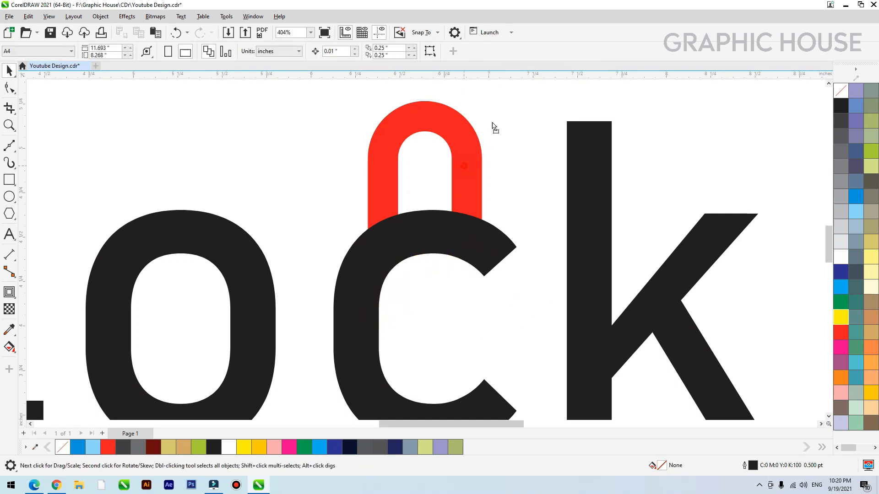
# - Trim the lower ends of the red shackle with the letter c so they follow its curve
pyautogui.click(468, 155)
pyautogui.scroll(-3, 484, 187)
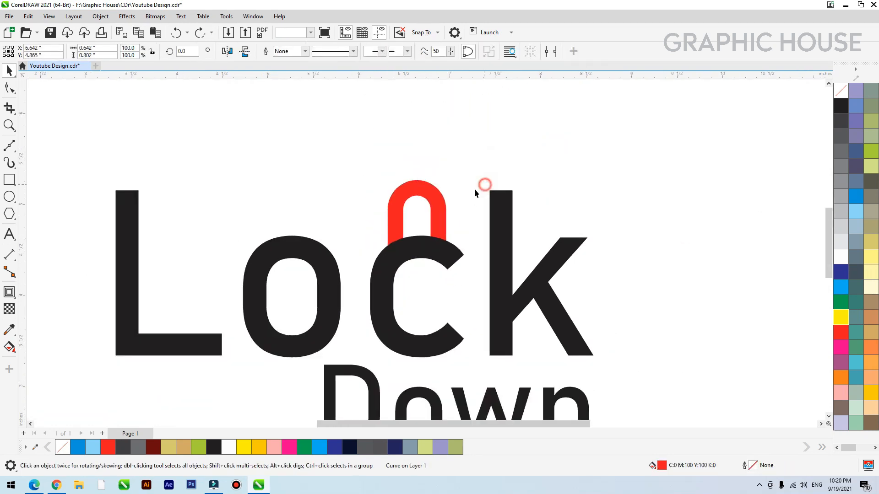
pyautogui.click(554, 167)
pyautogui.scroll(4, 446, 232)
pyautogui.click(435, 249)
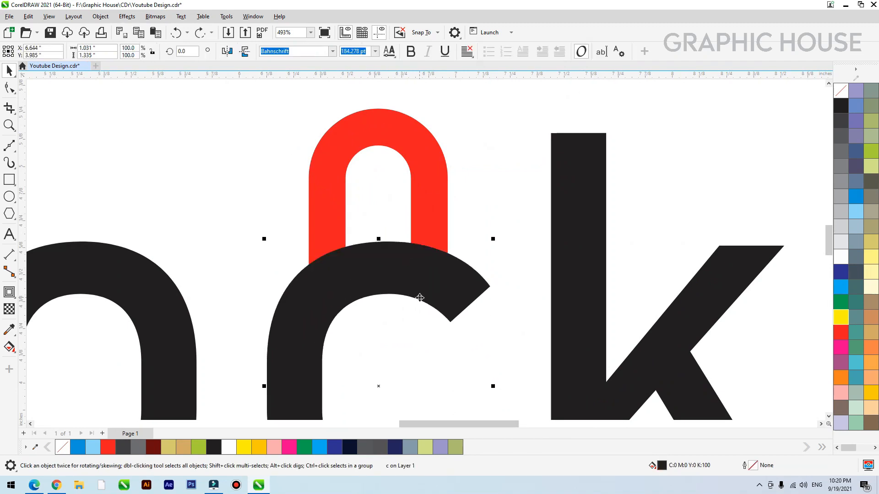
pyautogui.keyDown('shift'); pyautogui.click(430, 227); pyautogui.keyUp('shift')
pyautogui.click(418, 274)
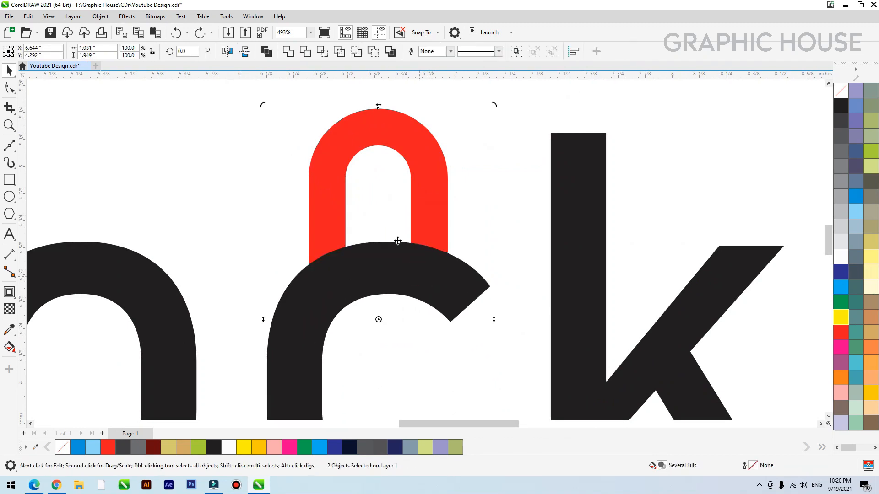
pyautogui.click(305, 54)
pyautogui.click(224, 154)
pyautogui.click(336, 194)
pyautogui.moveTo(336, 194); pyautogui.dragTo(339, 153)
pyautogui.hotkey('ctrl', 'z')
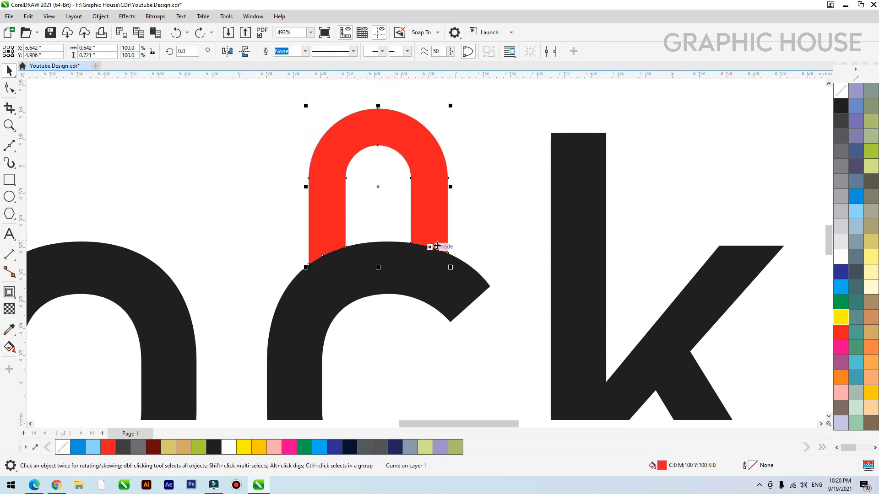
pyautogui.moveTo(433, 234); pyautogui.dragTo(433, 218)
pyautogui.hotkey('ctrl', 'z')
# - Raise the three end nodes of the shackle's right leg to leave a small gap above the letter c
pyautogui.click(9, 88)
pyautogui.moveTo(464, 231); pyautogui.dragTo(397, 261)
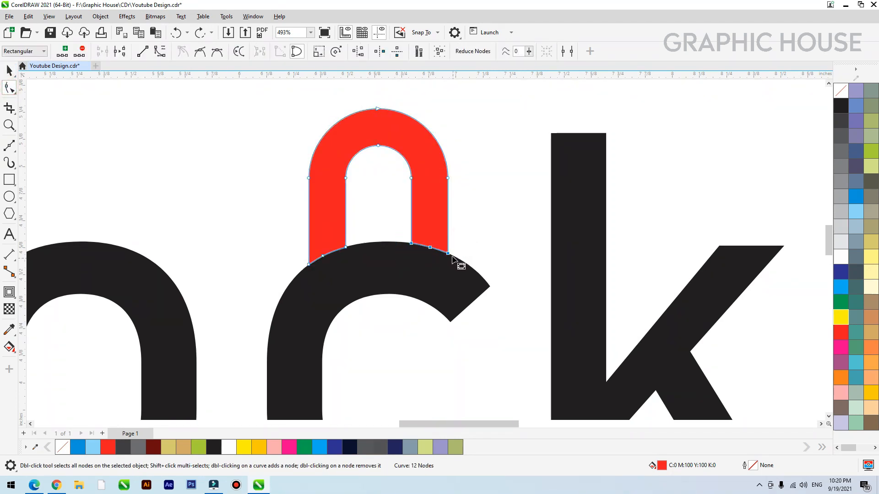
pyautogui.moveTo(467, 234); pyautogui.dragTo(385, 272)
pyautogui.press('Up')
pyautogui.press('Up')
pyautogui.press('Up')
pyautogui.press('Up')
pyautogui.press('Up')
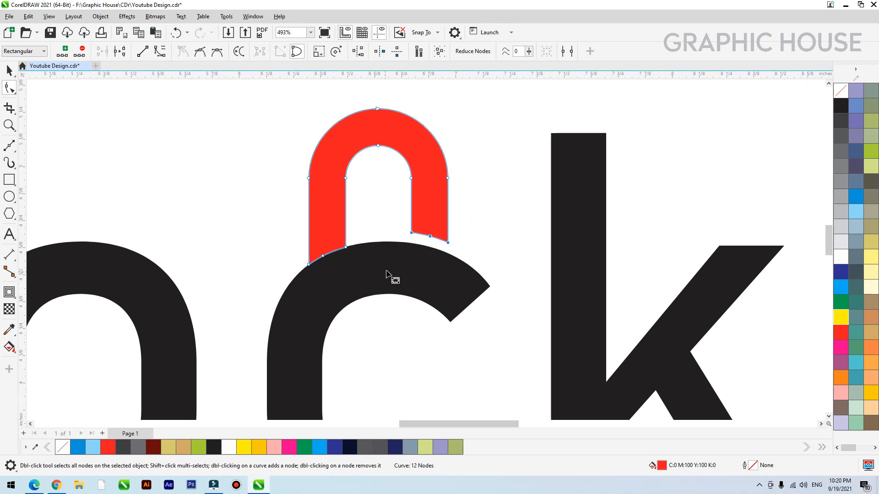
pyautogui.press('space')
pyautogui.click(494, 200)
pyautogui.scroll(-6, 382, 226)
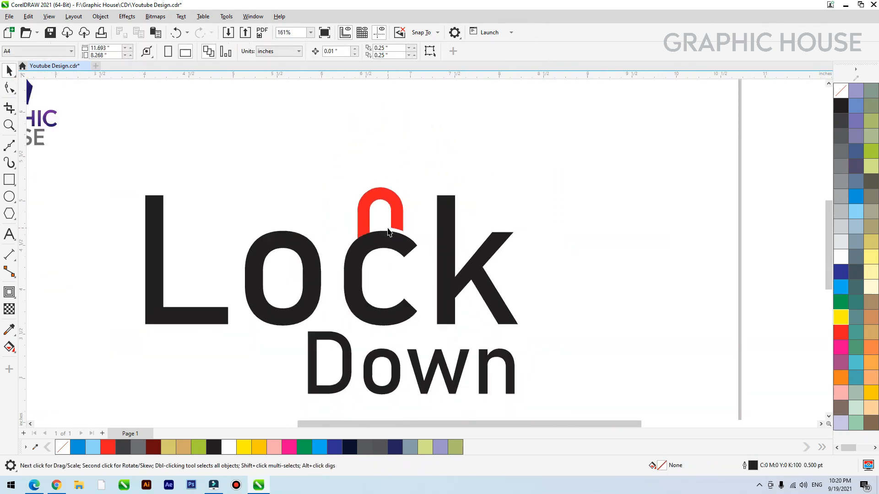
# - Draw an upright rectangle about 0.375 in wide and 1.13 in high in the empty area beside the letter k
pyautogui.press('F2')
pyautogui.moveTo(483, 204); pyautogui.dragTo(336, 322)
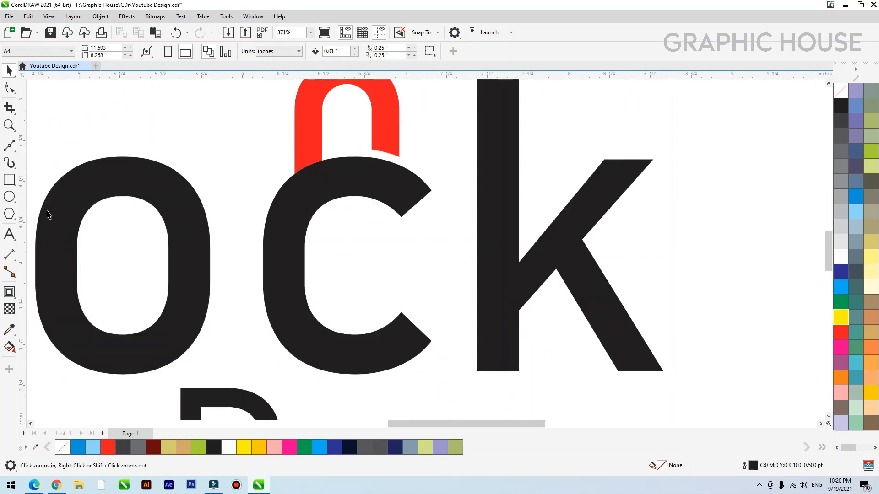
pyautogui.click(8, 180)
pyautogui.scroll(-3, 522, 210)
pyautogui.press('F2')
pyautogui.moveTo(595, 140)
pyautogui.mouseDown()
pyautogui.moveTo(626, 238)
pyautogui.moveTo(670, 295)
pyautogui.mouseUp()
pyautogui.moveTo(491, 139)
pyautogui.mouseDown()
pyautogui.moveTo(507, 279)
pyautogui.moveTo(564, 345)
pyautogui.mouseUp()
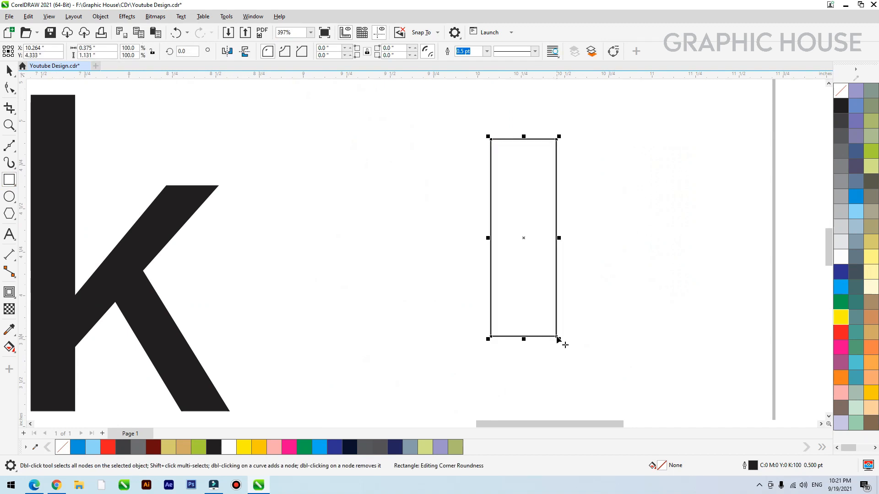
# - Convert the rectangle to curves and pull its lower-left corner outward to slant the left side
pyautogui.click(11, 89)
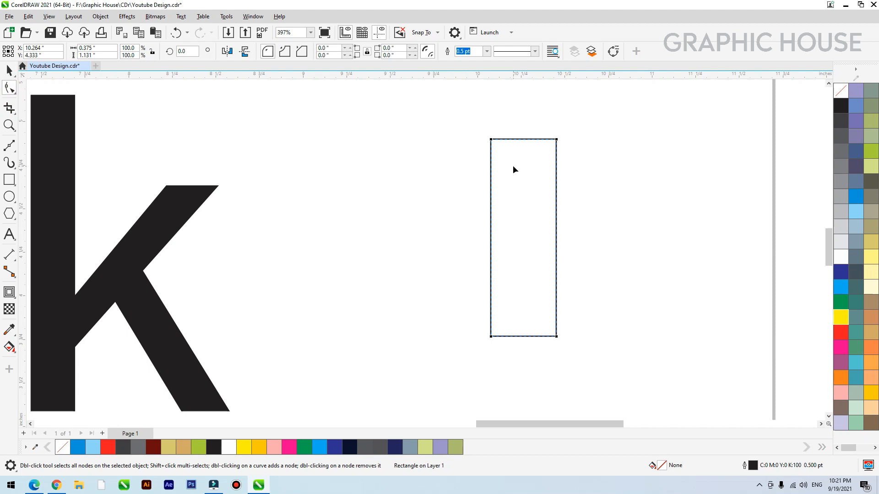
pyautogui.hotkey('ctrl', 'q')
pyautogui.moveTo(484, 344); pyautogui.dragTo(464, 337)
# - Draw a thin vertical rectangle about 0.01 by 1.41 in across the slanted shape and centre it horizontally on the shape
pyautogui.click(10, 179)
pyautogui.moveTo(520, 108); pyautogui.dragTo(522, 356)
pyautogui.press('space')
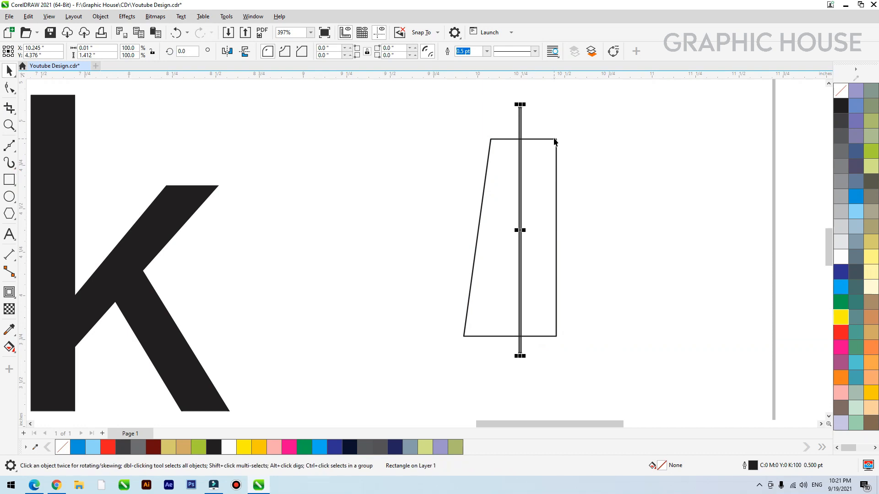
pyautogui.keyDown('shift'); pyautogui.click(555, 139); pyautogui.keyUp('shift')
pyautogui.press('c')
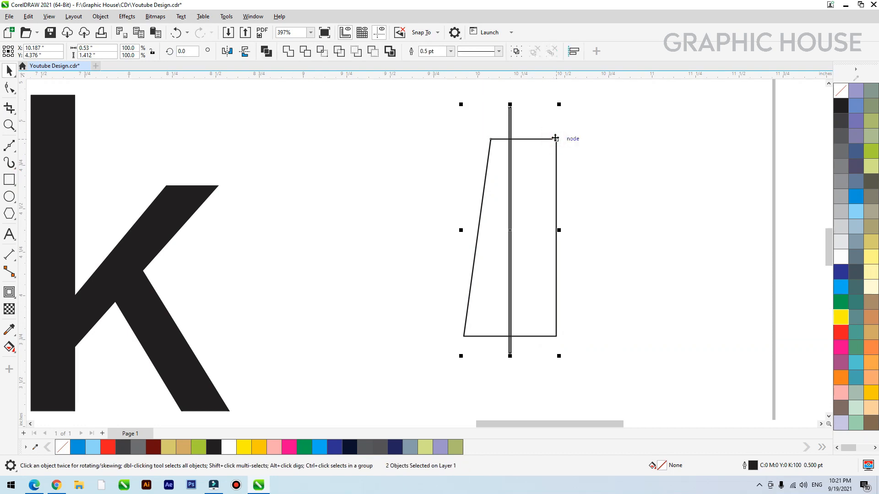
pyautogui.click(572, 132)
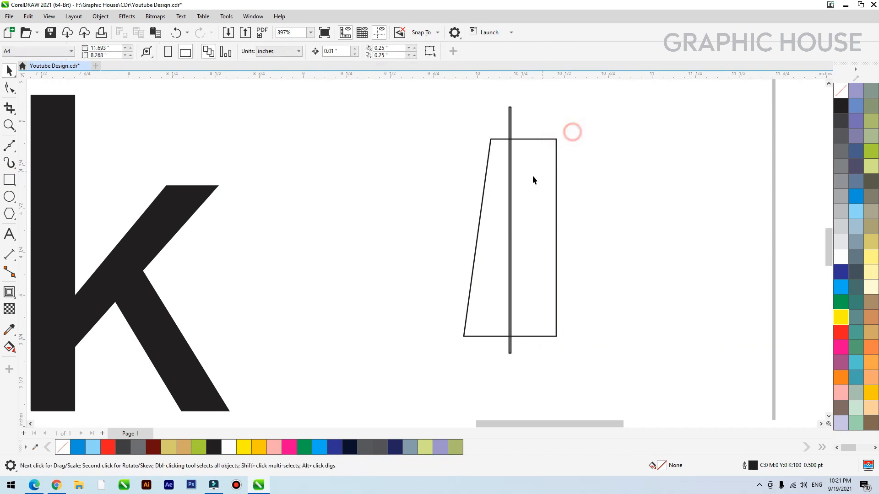
# - Widen the thin rectangle rightward to about 0.59 in, trim off the slanted shape's right half with it, and delete the rectangle
pyautogui.click(513, 199)
pyautogui.click(515, 198)
pyautogui.click(511, 232)
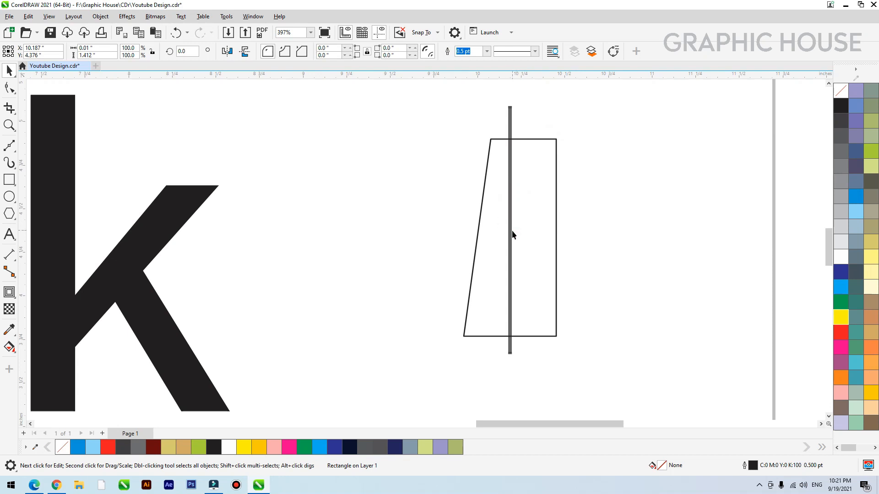
pyautogui.moveTo(513, 230); pyautogui.dragTo(614, 230)
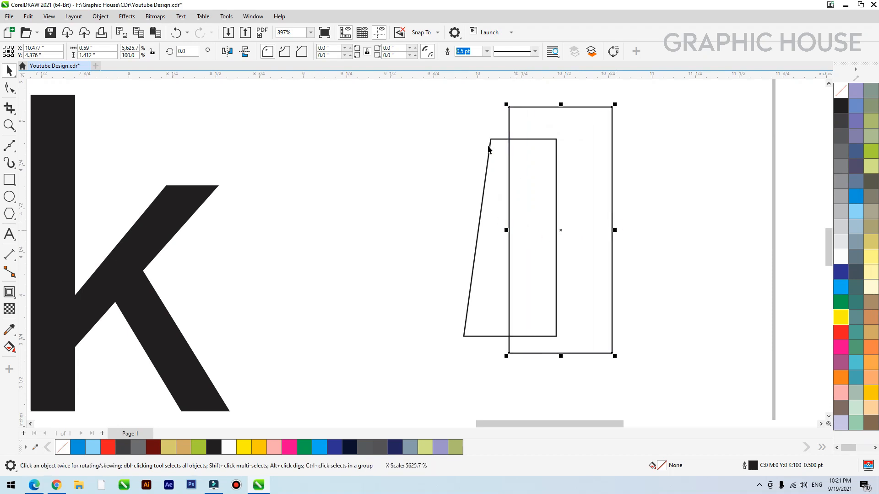
pyautogui.keyDown('shift'); pyautogui.click(497, 139); pyautogui.keyUp('shift')
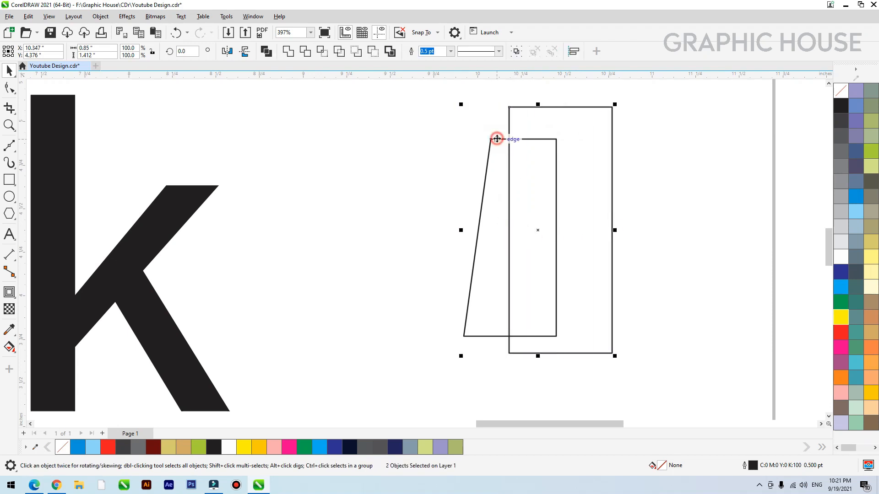
pyautogui.click(306, 52)
pyautogui.click(569, 108)
pyautogui.press('Delete')
# - Mirror a copy of the half shape to its right and weld both halves into a symmetrical trapezoid
pyautogui.click(490, 226)
pyautogui.moveTo(460, 244); pyautogui.dragTo(556, 238)
pyautogui.moveTo(616, 374); pyautogui.dragTo(385, 96)
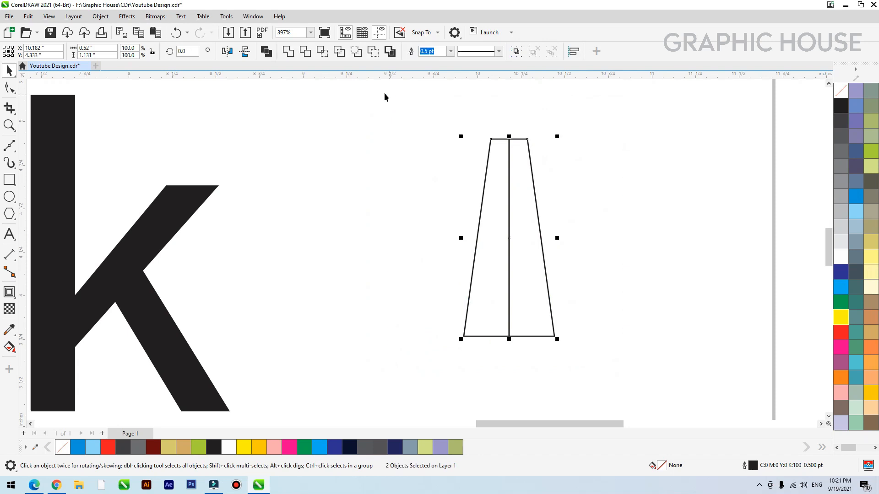
pyautogui.click(300, 54)
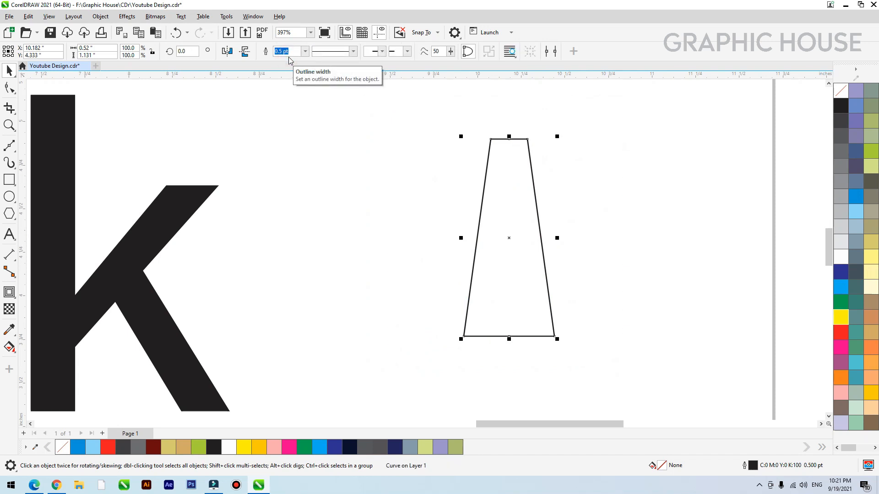
# - Draw a circle about 0.55 in across over the trapezoid's top, fill it blue and centre it horizontally on the trapezoid
pyautogui.click(9, 197)
pyautogui.moveTo(463, 106); pyautogui.dragTo(560, 202)
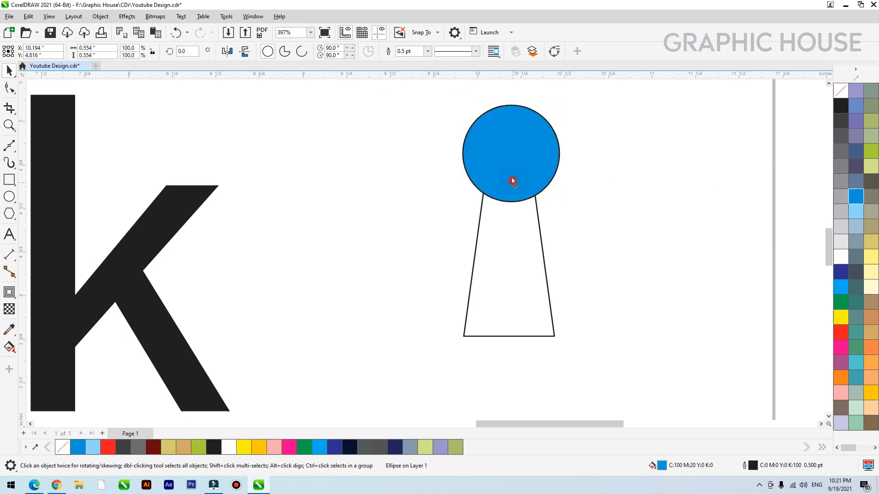
pyautogui.moveTo(512, 177); pyautogui.dragTo(509, 169)
pyautogui.keyDown('shift'); pyautogui.click(538, 209); pyautogui.keyUp('shift')
pyautogui.press('c')
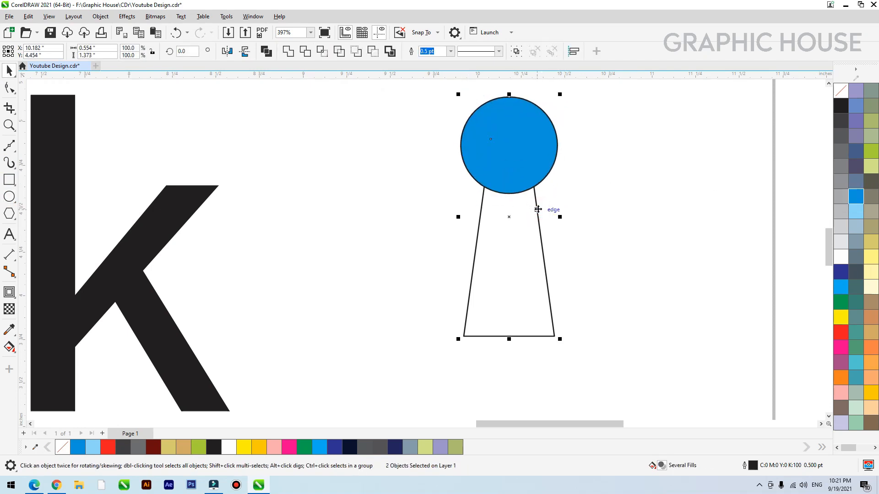
# - Weld the circle and trapezoid into a keyhole, fill it black without an outline, and move it slightly down and left
pyautogui.click(287, 52)
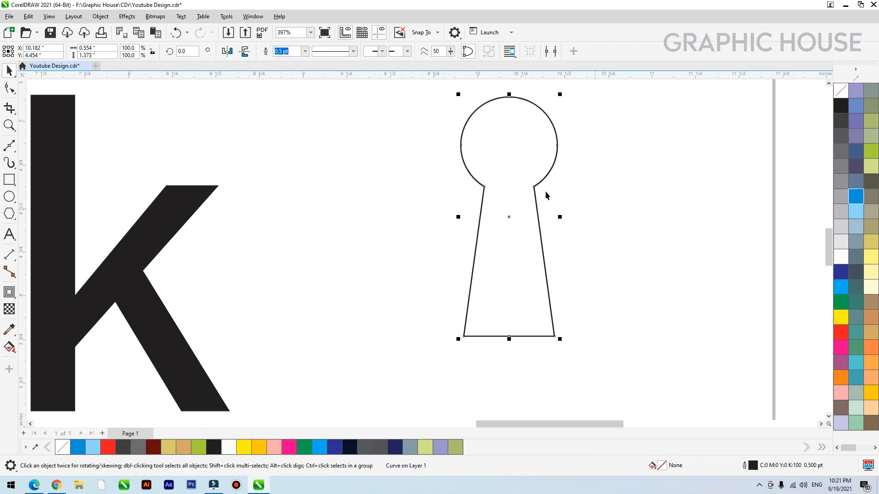
pyautogui.click(841, 106)
pyautogui.rightClick(840, 90)
pyautogui.moveTo(490, 166); pyautogui.dragTo(445, 225)
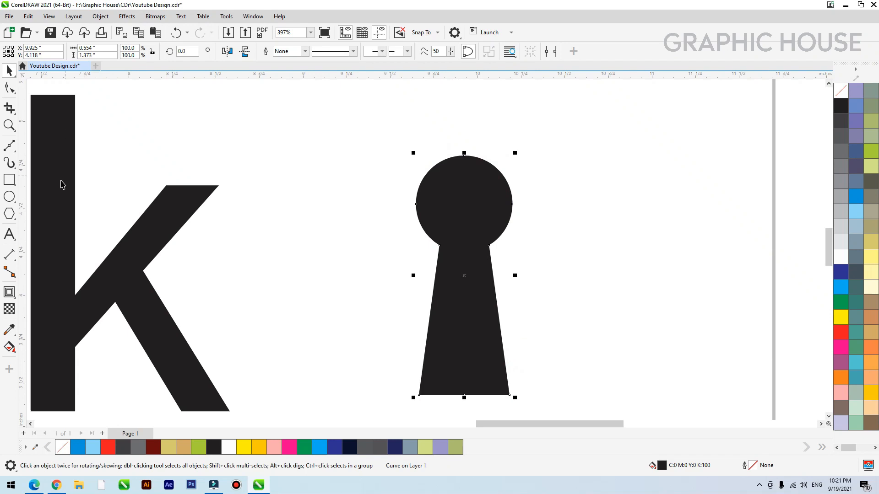
# - Draw a circle about 0.44 in across inside the keyhole's head, fill it red, and adjust its position and size within the head
pyautogui.click(15, 197)
pyautogui.press('F2')
pyautogui.moveTo(274, 118); pyautogui.dragTo(604, 300)
pyautogui.moveTo(396, 184); pyautogui.dragTo(536, 284)
pyautogui.press('space')
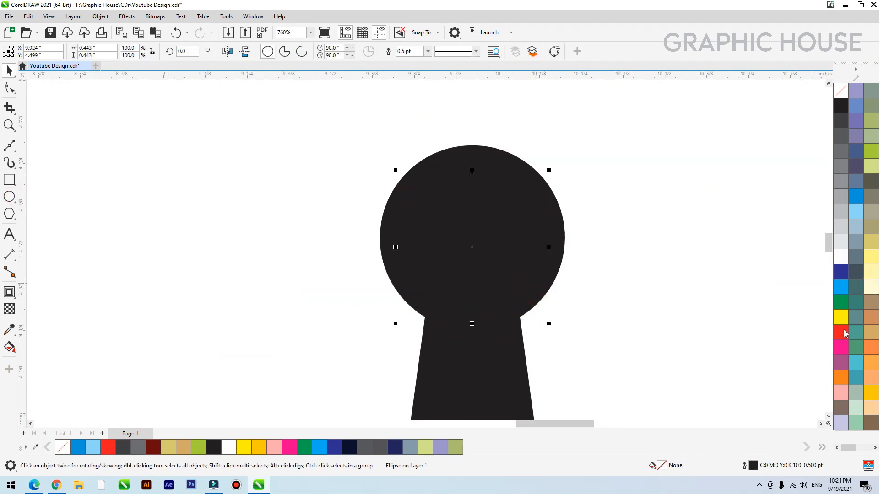
pyautogui.click(843, 333)
pyautogui.moveTo(482, 212); pyautogui.dragTo(482, 199)
pyautogui.moveTo(550, 158); pyautogui.dragTo(557, 152)
pyautogui.moveTo(504, 209); pyautogui.dragTo(503, 211)
pyautogui.moveTo(558, 156); pyautogui.dragTo(550, 161)
# - Duplicate the red circle slightly lower, fill the copy yellow without an outline, and size it to about 0.47 in
pyautogui.moveTo(514, 221); pyautogui.dragTo(513, 230)
pyautogui.click(842, 318)
pyautogui.rightClick(841, 90)
pyautogui.moveTo(551, 170); pyautogui.dragTo(556, 169)
# - Trim the red circle with the yellow one, delete the yellow circle, and make the remaining crescent white without an outline
pyautogui.keyDown('shift'); pyautogui.click(513, 169); pyautogui.keyUp('shift')
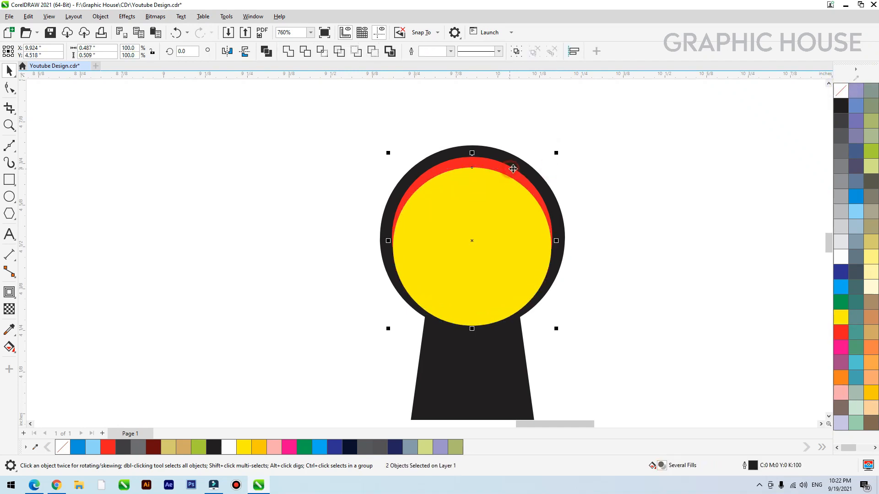
pyautogui.click(310, 54)
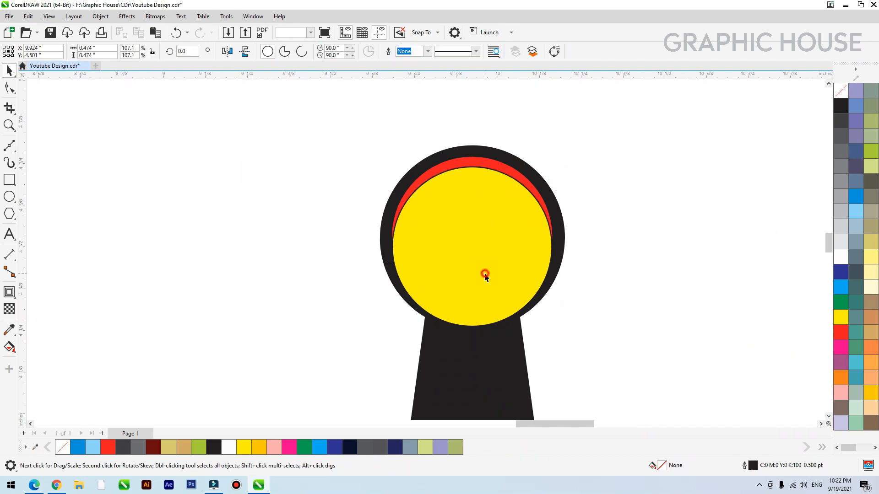
pyautogui.click(485, 275)
pyautogui.press('Delete')
pyautogui.click(488, 169)
pyautogui.click(841, 257)
pyautogui.rightClick(841, 91)
pyautogui.keyDown('shift'); pyautogui.click(503, 258); pyautogui.keyUp('shift')
pyautogui.moveTo(491, 256); pyautogui.dragTo(491, 269)
pyautogui.hotkey('ctrl', 'z')
pyautogui.click(600, 175)
pyautogui.moveTo(486, 166); pyautogui.dragTo(500, 178)
pyautogui.hotkey('ctrl', 'z')
# - Trim the crescent's shape out of the keyhole's head and delete the separate white crescent
pyautogui.keyDown('shift'); pyautogui.click(488, 198); pyautogui.keyUp('shift')
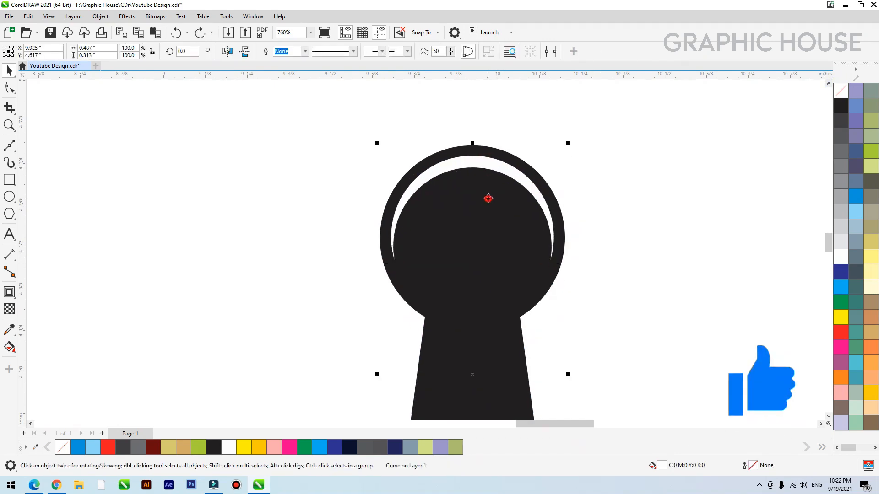
pyautogui.click(305, 51)
pyautogui.click(304, 127)
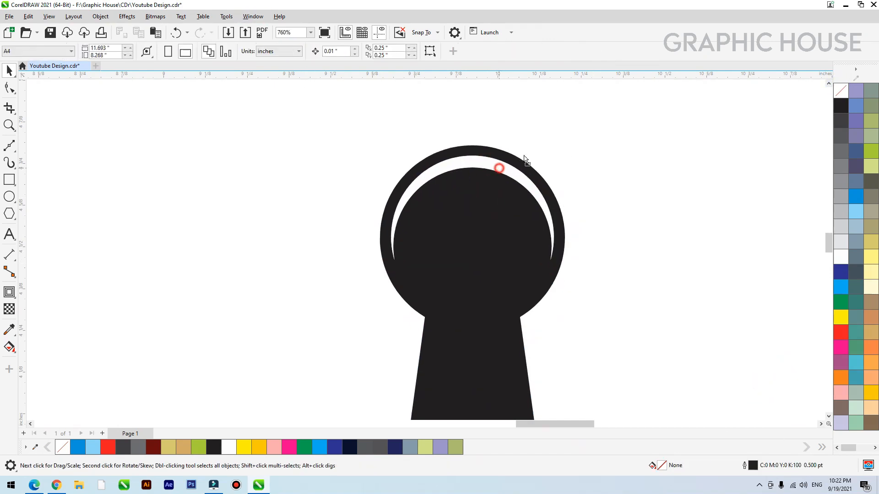
pyautogui.moveTo(499, 168); pyautogui.dragTo(653, 144)
pyautogui.moveTo(436, 225); pyautogui.dragTo(411, 231)
pyautogui.click(554, 128)
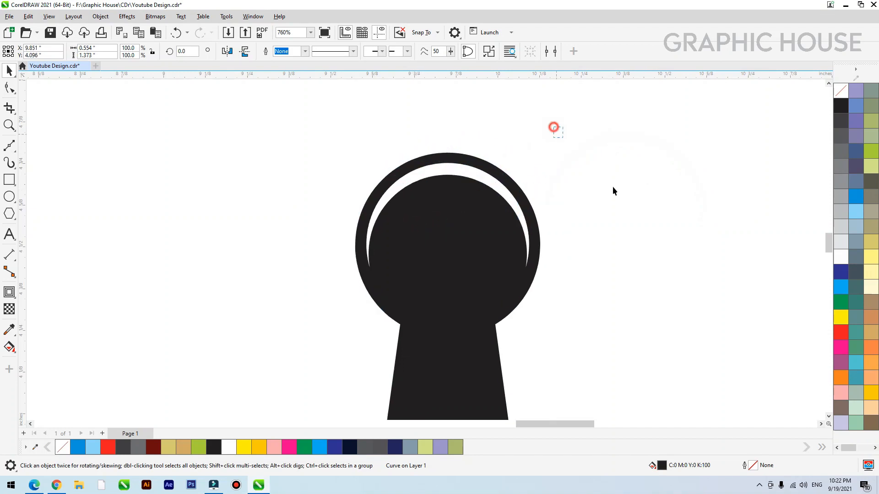
pyautogui.click(654, 143)
pyautogui.click(573, 167)
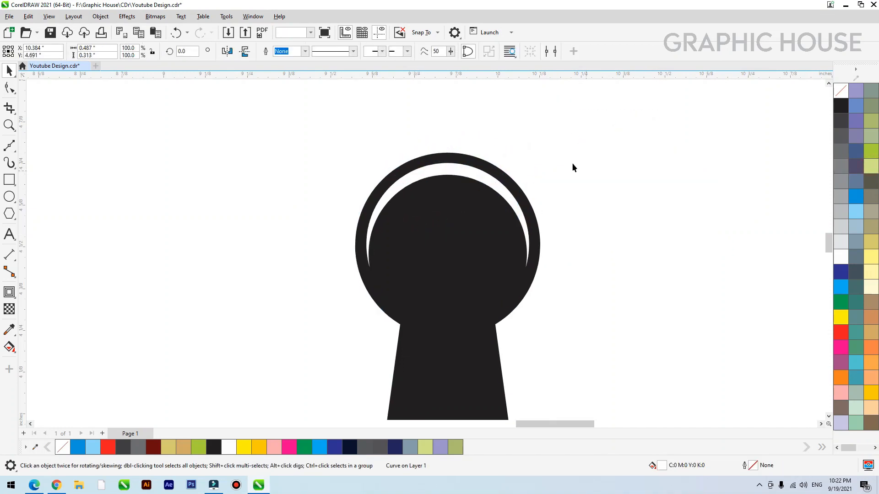
# - Move the keyhole into the letter c and scale it down to fit inside the counter
pyautogui.click(422, 257)
pyautogui.scroll(-3, 533, 212)
pyautogui.scroll(-1, 533, 215)
pyautogui.moveTo(516, 275); pyautogui.dragTo(291, 274)
pyautogui.scroll(2, 405, 198)
pyautogui.scroll(2, 405, 198)
pyautogui.moveTo(479, 131); pyautogui.dragTo(456, 183)
pyautogui.moveTo(450, 236); pyautogui.dragTo(449, 240)
pyautogui.scroll(-2, 477, 228)
# - Centre the keyhole horizontally and vertically on the letter c
pyautogui.press('F2')
pyautogui.moveTo(559, 152); pyautogui.dragTo(388, 299)
pyautogui.click(436, 139)
pyautogui.press('space')
pyautogui.keyDown('shift'); pyautogui.click(454, 154); pyautogui.keyUp('shift')
pyautogui.press('c')
pyautogui.press('e')
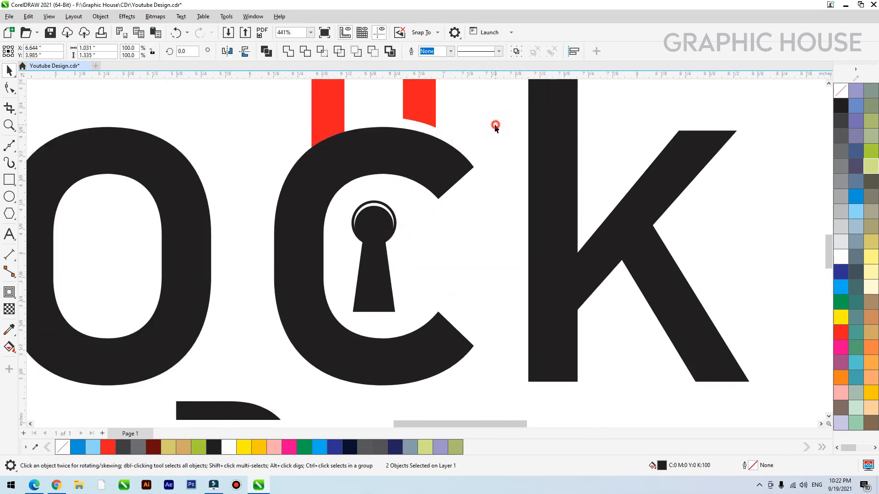
pyautogui.click(495, 126)
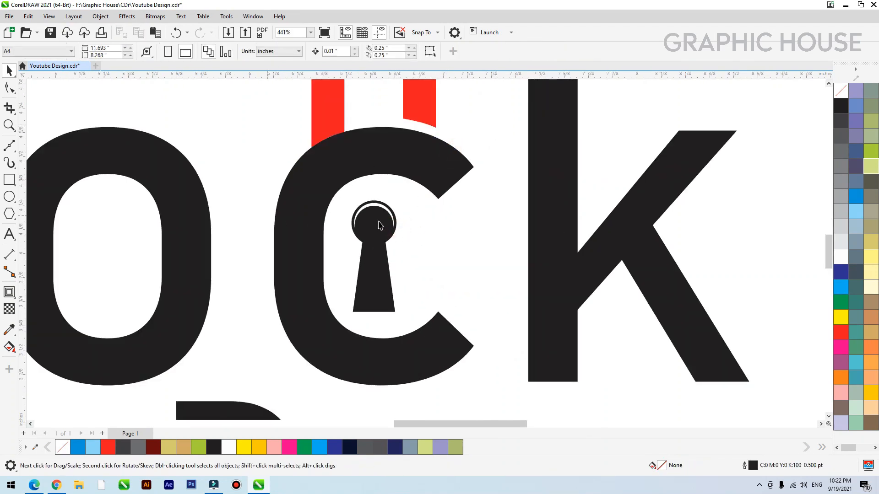
# - Scale the keyhole down to about 0.15 by 0.38 in and shift it slightly right inside the c
pyautogui.click(386, 251)
pyautogui.moveTo(386, 252); pyautogui.dragTo(398, 252)
pyautogui.moveTo(411, 198); pyautogui.dragTo(390, 251)
pyautogui.hotkey('ctrl', 'z')
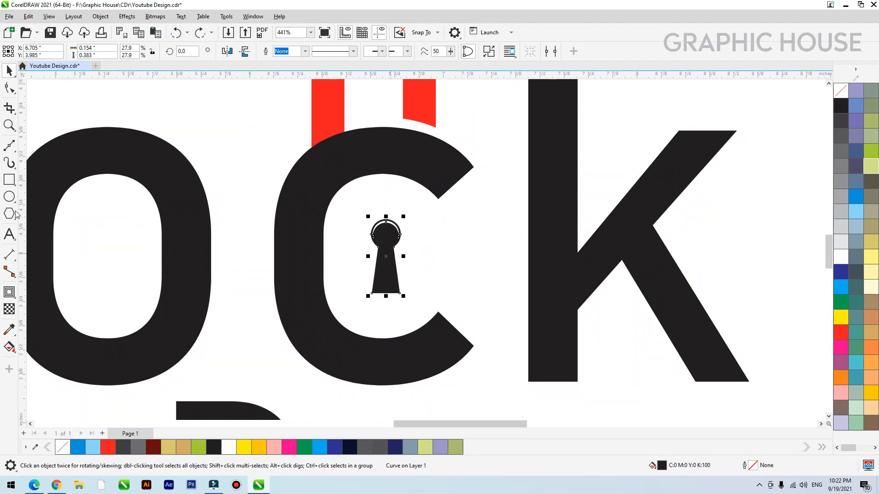
# - Draw a thin vertical guide rectangle at the c's tips and a horizontal one about 1.03 by 0.10 in spanning the c
pyautogui.click(9, 179)
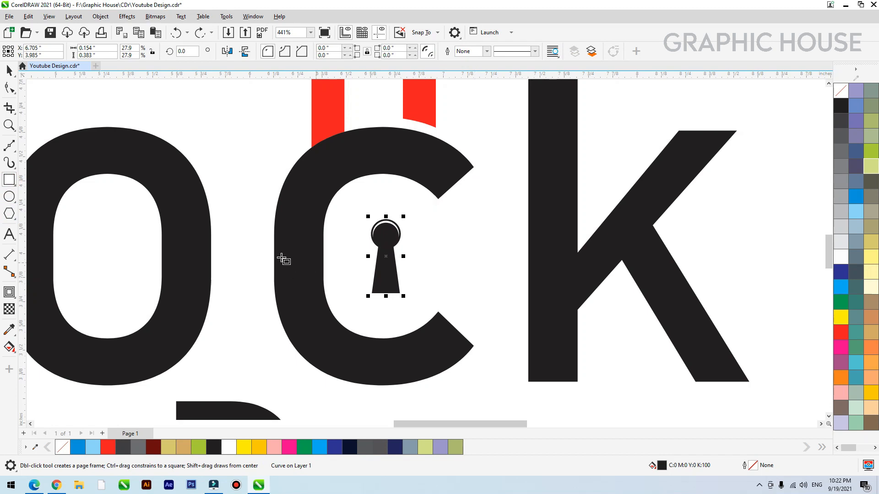
pyautogui.moveTo(275, 256); pyautogui.dragTo(480, 275)
pyautogui.moveTo(475, 166); pyautogui.dragTo(475, 351)
pyautogui.press('space')
pyautogui.click(479, 268)
pyautogui.click(480, 267)
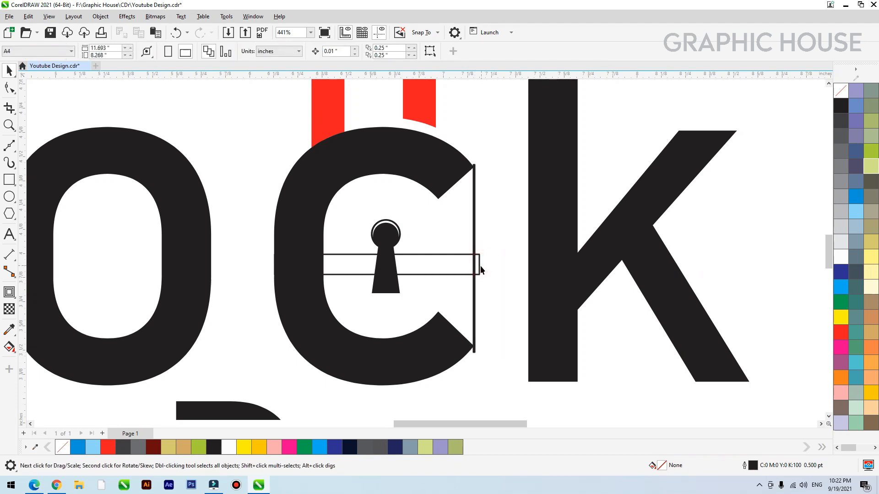
pyautogui.moveTo(479, 264); pyautogui.dragTo(480, 268)
# - Try centring the keyhole horizontally on the horizontal guide rectangle, and undo the alignment
pyautogui.click(400, 243)
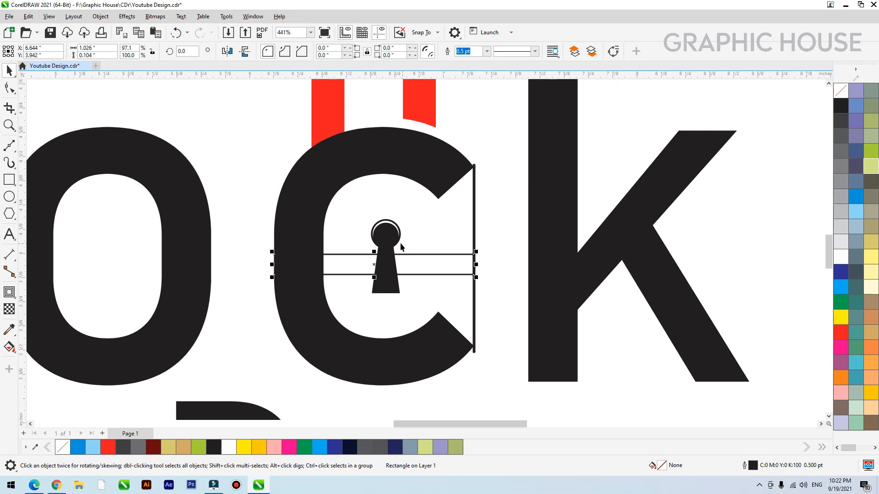
pyautogui.keyDown('shift'); pyautogui.click(412, 254); pyautogui.keyUp('shift')
pyautogui.press('c')
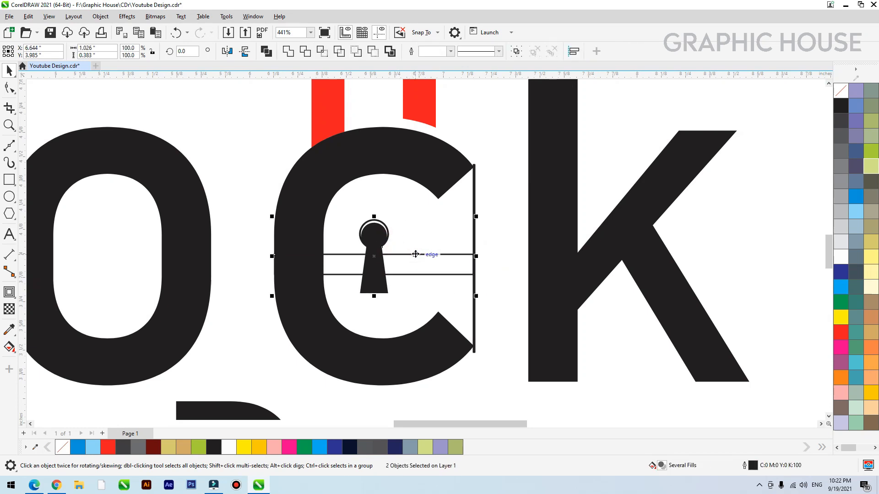
pyautogui.hotkey('ctrl', 'z')
# - Nudge the keyhole slightly to the right inside the c
pyautogui.click(422, 231)
pyautogui.click(397, 244)
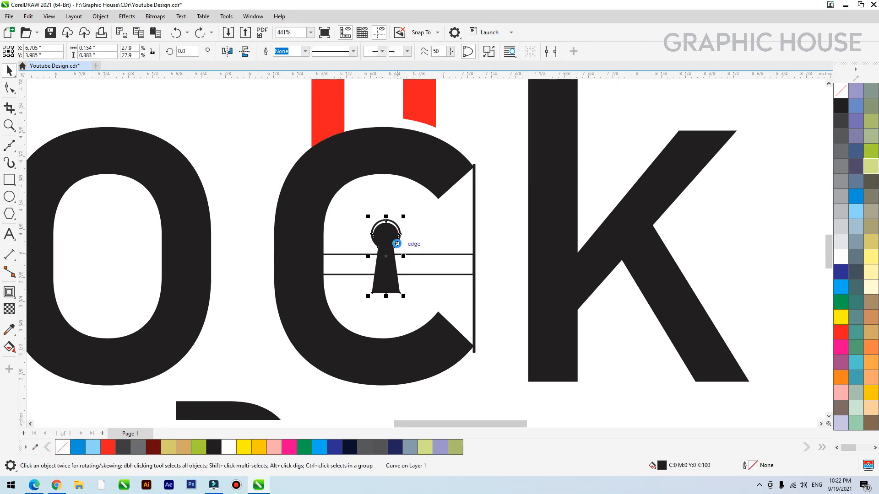
pyautogui.moveTo(397, 244); pyautogui.dragTo(398, 244)
# - Delete the horizontal and vertical guide rectangles from the letter c
pyautogui.click(422, 255)
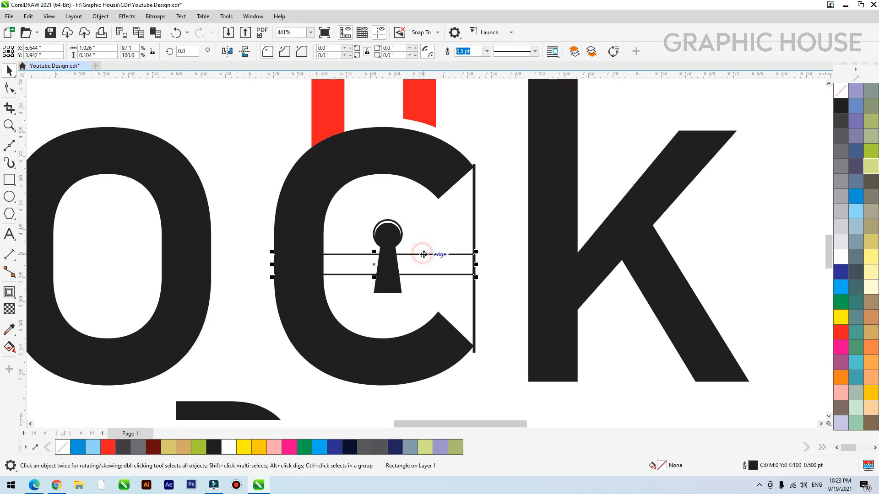
pyautogui.press('Delete')
pyautogui.click(473, 203)
pyautogui.press('Delete')
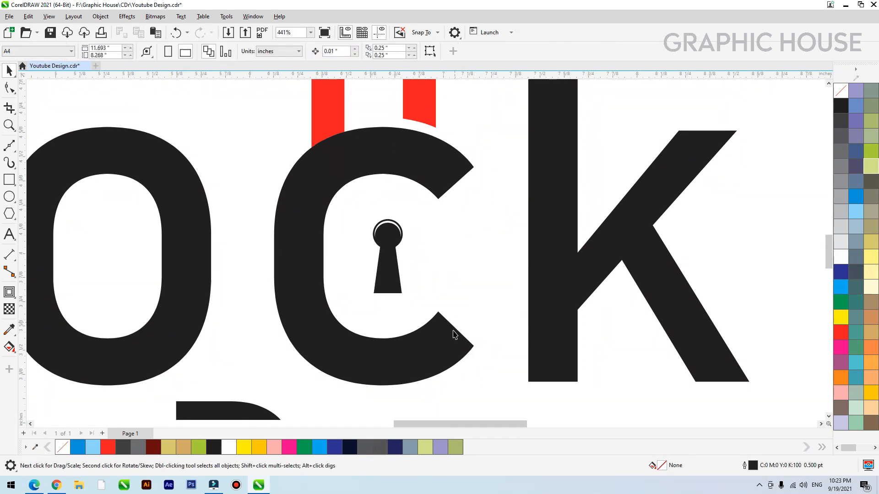
# - Enlarge the red shackle to 120.5%, about 0.77 by 0.87 in, and seat it on the upper curve of the c
pyautogui.scroll(-3, 458, 320)
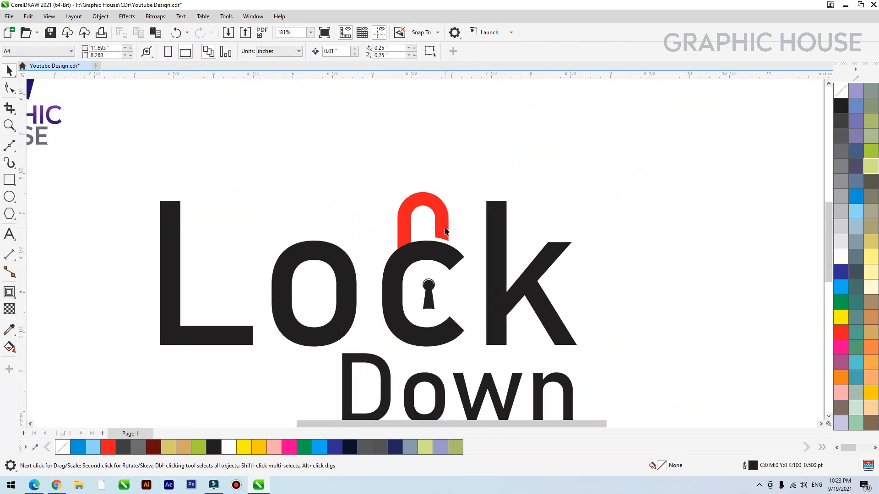
pyautogui.click(445, 231)
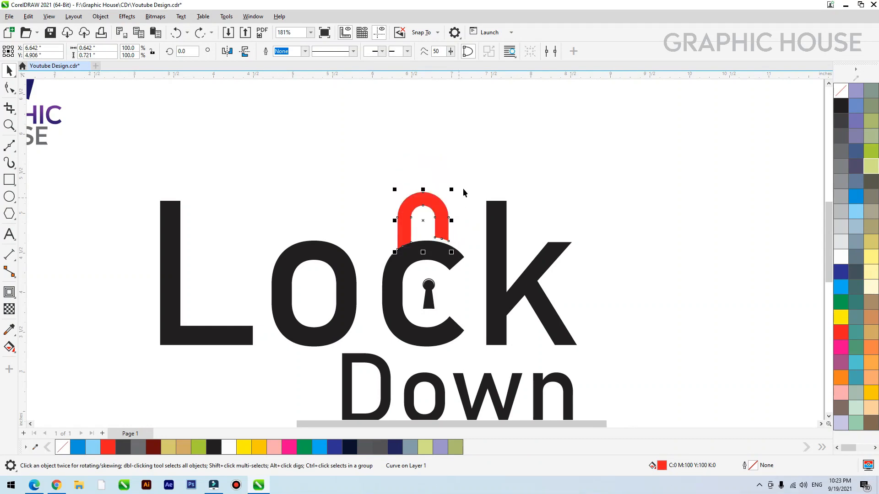
pyautogui.press('F2')
pyautogui.moveTo(568, 148); pyautogui.dragTo(307, 321)
pyautogui.moveTo(450, 164); pyautogui.dragTo(471, 141)
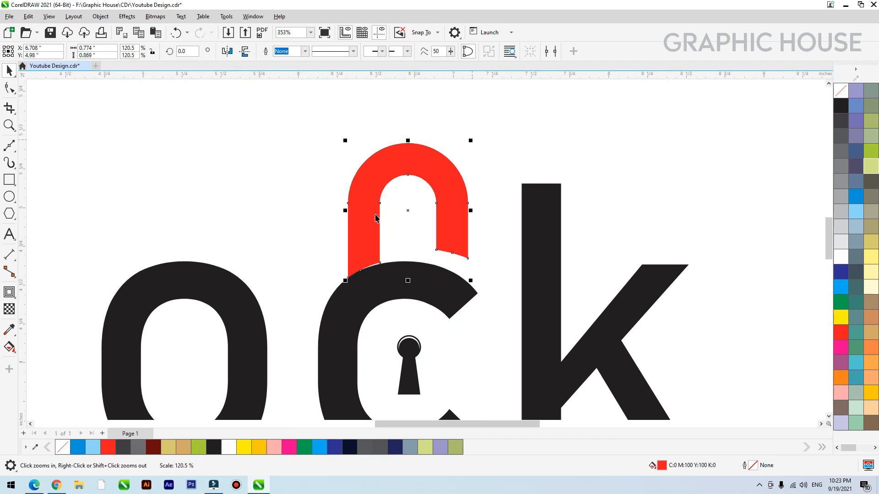
pyautogui.moveTo(297, 303); pyautogui.dragTo(399, 237)
pyautogui.moveTo(463, 191); pyautogui.dragTo(452, 199)
pyautogui.scroll(-8, 397, 203)
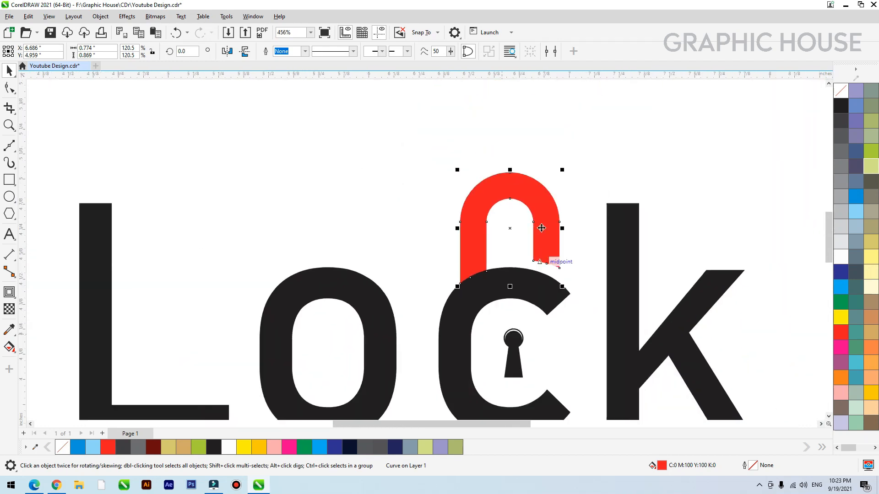
pyautogui.click(536, 152)
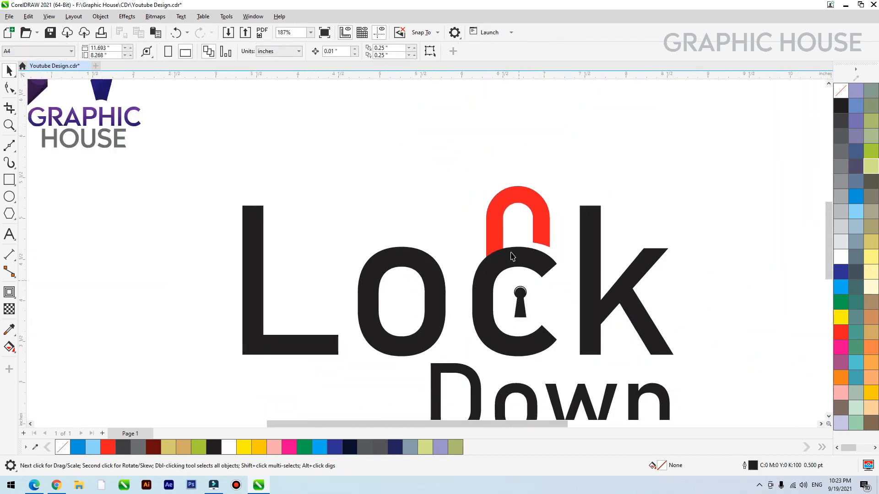
# - Nudge the o, c, shackle, keyhole and k about 0.11 in left to tighten the gap after the L
pyautogui.scroll(-4, 518, 273)
pyautogui.moveTo(601, 183); pyautogui.dragTo(419, 279)
pyautogui.press('Left')
pyautogui.press('Left')
pyautogui.press('Left')
pyautogui.press('Left')
pyautogui.press('Left')
pyautogui.press('Left')
pyautogui.press('Left')
pyautogui.press('Left')
pyautogui.press('Left')
pyautogui.press('Left')
pyautogui.press('Left')
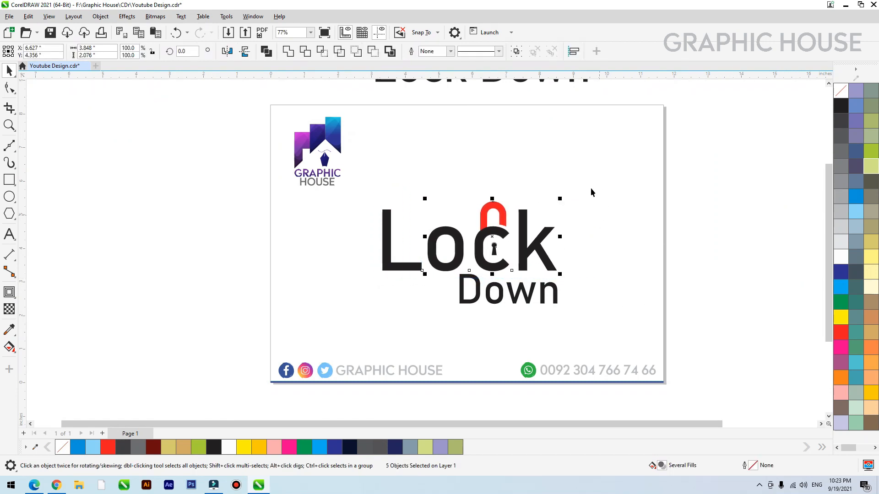
# - Nudge the c with its shackle and keyhole, together with the k, left to sit closer to the o
pyautogui.moveTo(600, 174); pyautogui.dragTo(561, 241)
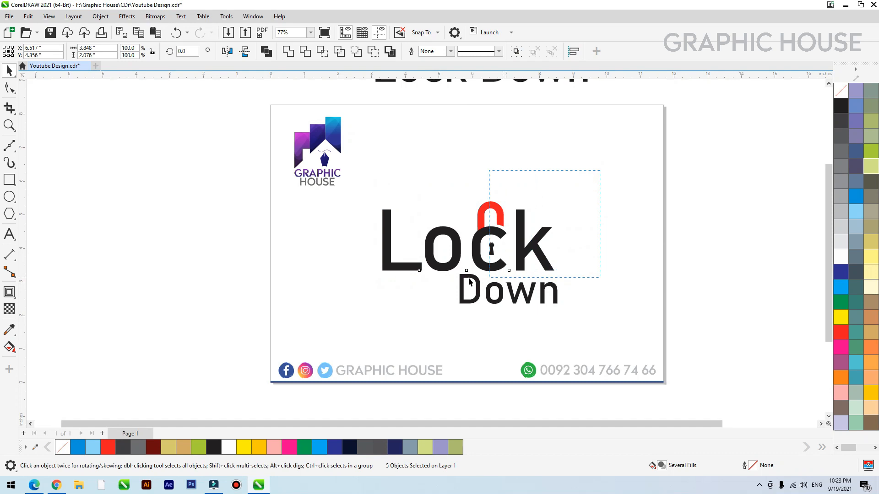
pyautogui.press('Left')
pyautogui.press('Left')
pyautogui.press('Left')
pyautogui.press('Left')
pyautogui.press('Left')
pyautogui.press('Left')
pyautogui.press('Left')
pyautogui.press('Left')
pyautogui.press('Left')
# - Nudge the letter k left to tighten its spacing from the c
pyautogui.moveTo(601, 178); pyautogui.dragTo(505, 288)
pyautogui.press('Left')
pyautogui.press('Left')
pyautogui.press('Left')
pyautogui.press('Left')
pyautogui.press('Left')
# - Try welding the whole word Lock with its padlock parts, try shifting the k, and undo both changes
pyautogui.moveTo(603, 182); pyautogui.dragTo(449, 284)
pyautogui.moveTo(369, 284); pyautogui.dragTo(369, 285)
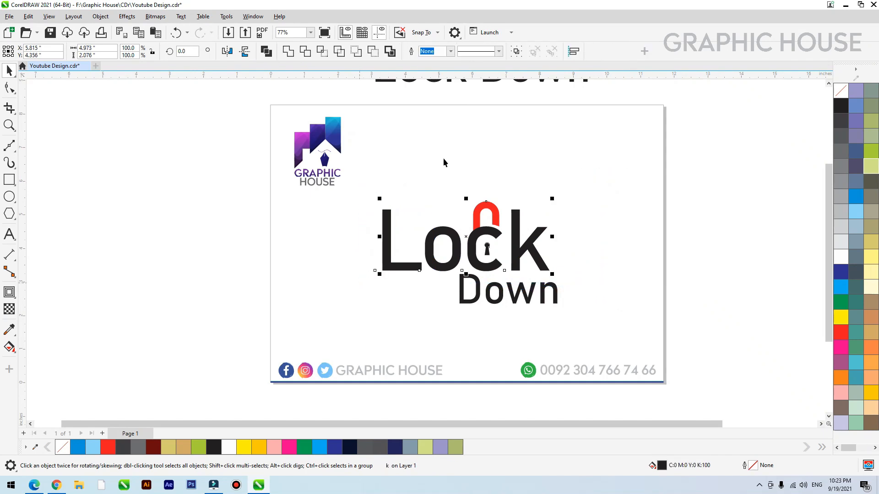
pyautogui.click(288, 52)
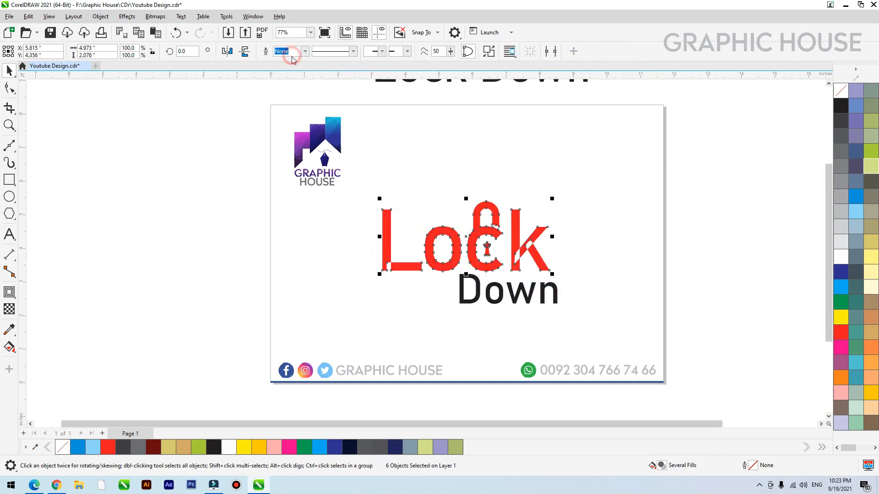
pyautogui.hotkey('ctrl', 'z')
pyautogui.click(548, 171)
pyautogui.moveTo(534, 248); pyautogui.dragTo(541, 256)
pyautogui.hotkey('ctrl', 'z')
# - Break the letter L apart into its overlapping pieces and weld them into a single shape
pyautogui.press('F2')
pyautogui.moveTo(600, 194); pyautogui.dragTo(292, 308)
pyautogui.click(566, 278)
pyautogui.click(447, 286)
pyautogui.click(325, 301)
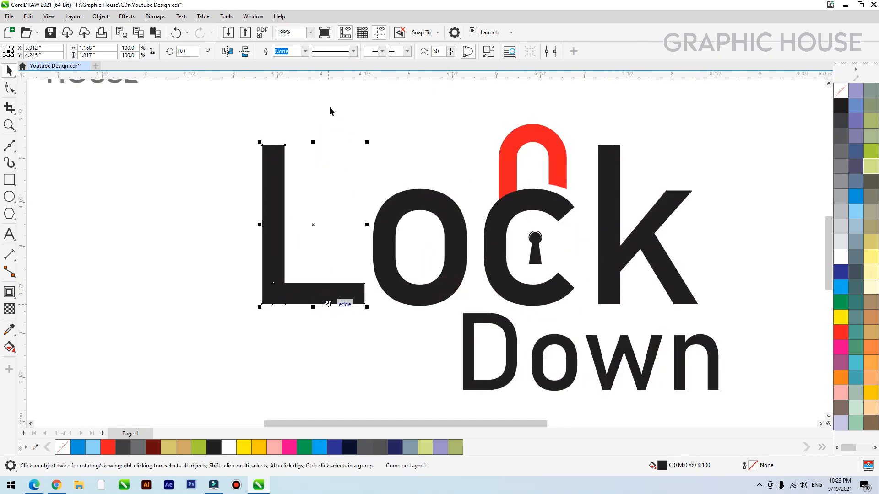
pyautogui.click(489, 52)
pyautogui.click(348, 192)
pyautogui.click(325, 294)
pyautogui.moveTo(330, 316); pyautogui.dragTo(334, 332)
pyautogui.hotkey('ctrl', 'z')
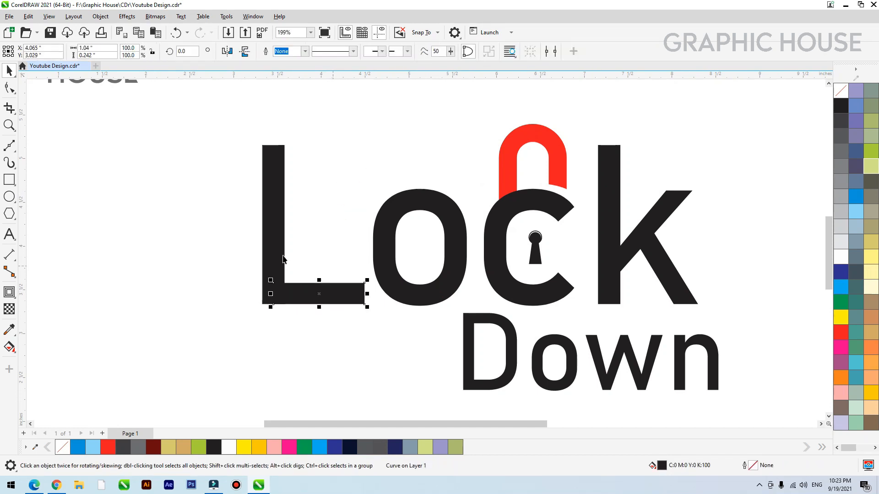
pyautogui.keyDown('shift'); pyautogui.click(277, 242); pyautogui.keyUp('shift')
pyautogui.click(288, 52)
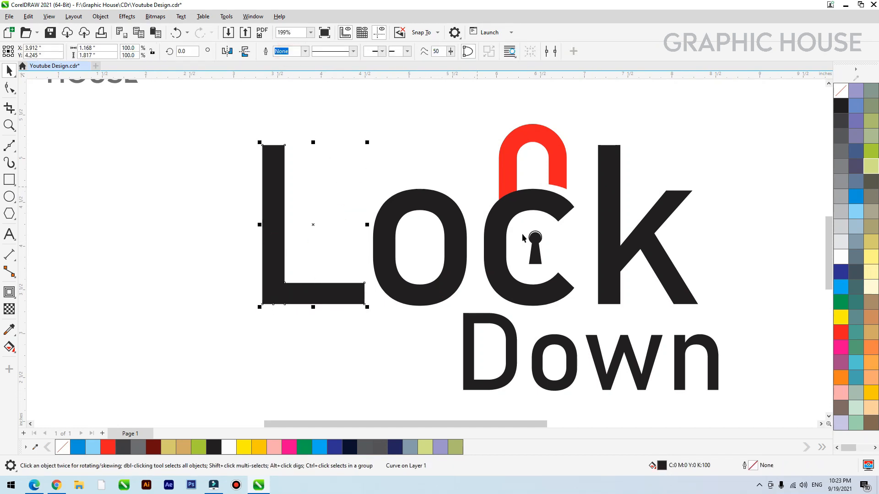
# - Give the k a dark outline and no fill, break it apart, and weld its overlapping pieces into one shape
pyautogui.moveTo(638, 240); pyautogui.dragTo(717, 243)
pyautogui.hotkey('ctrl', 'z')
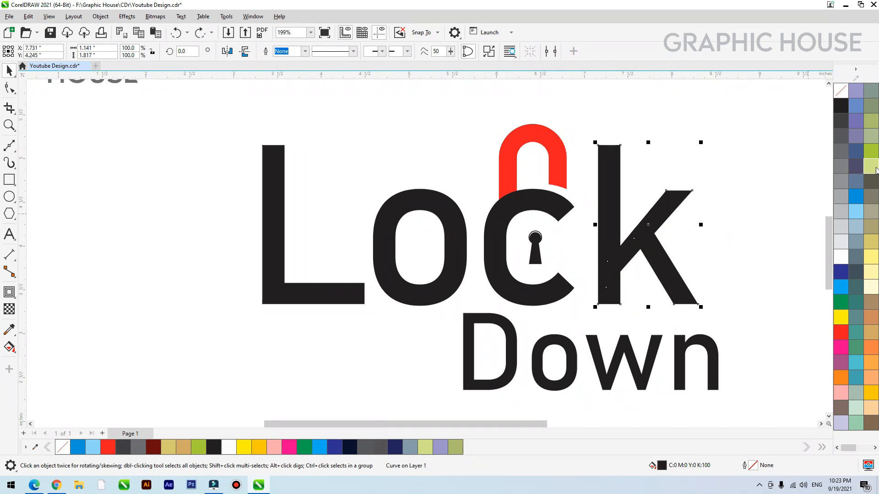
pyautogui.rightClick(846, 126)
pyautogui.click(841, 91)
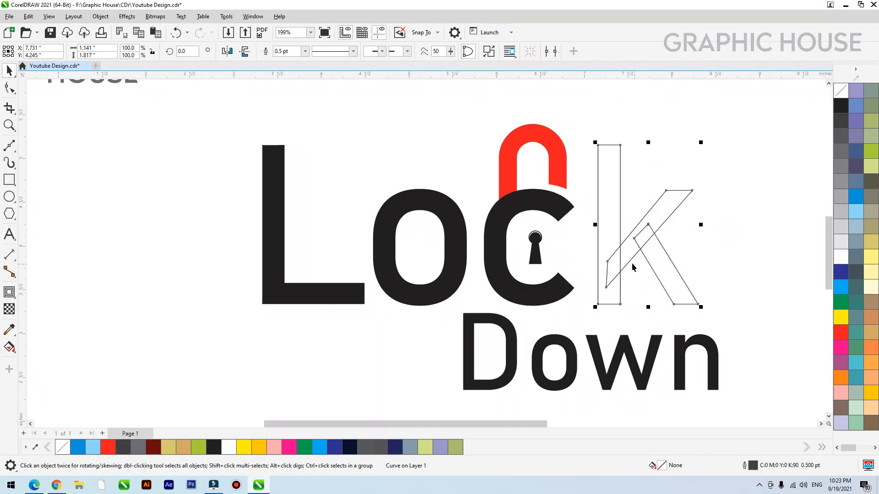
pyautogui.hotkey('ctrl', 'k')
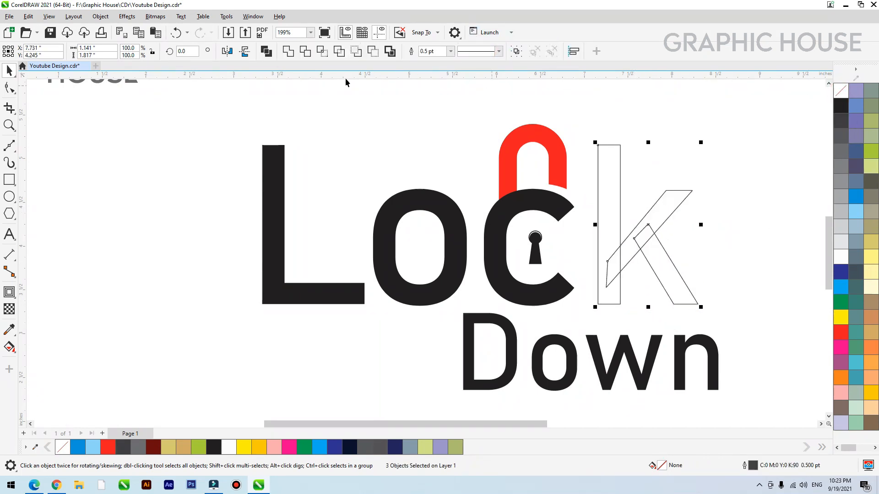
pyautogui.click(288, 52)
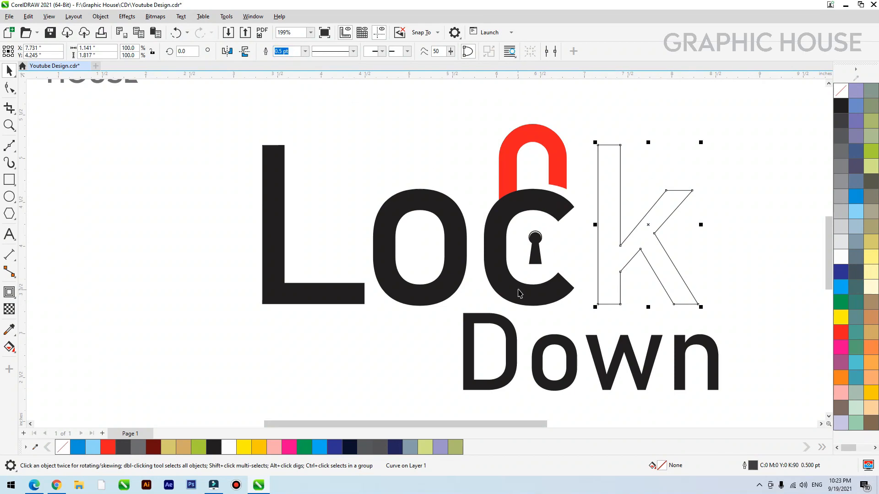
# - Fill the letters L, o, c and k with black
pyautogui.click(549, 301)
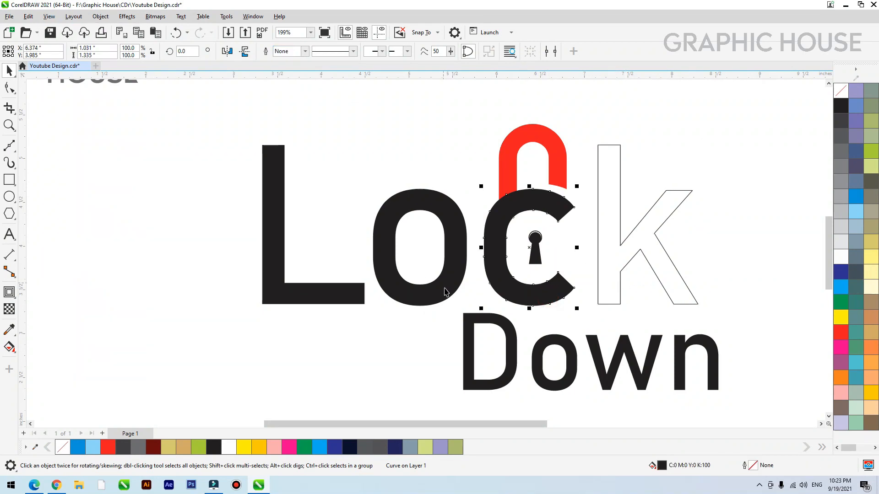
pyautogui.keyDown('shift'); pyautogui.click(379, 288); pyautogui.keyUp('shift')
pyautogui.keyDown('shift'); pyautogui.click(349, 300); pyautogui.keyUp('shift')
pyautogui.keyDown('shift'); pyautogui.click(657, 278); pyautogui.keyUp('shift')
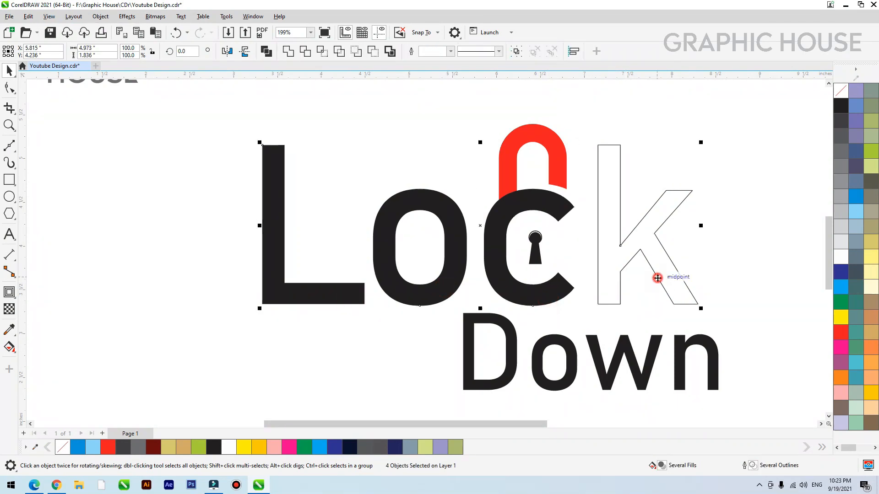
pyautogui.click(841, 105)
pyautogui.click(563, 183)
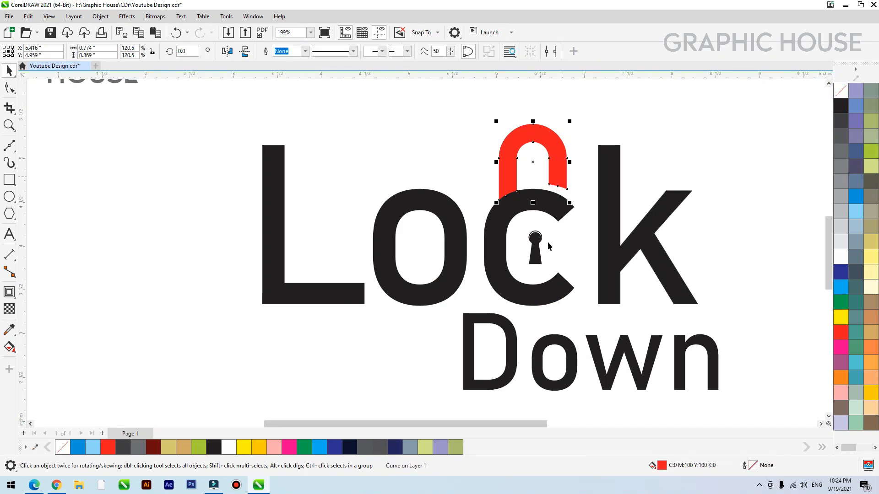
pyautogui.click(404, 154)
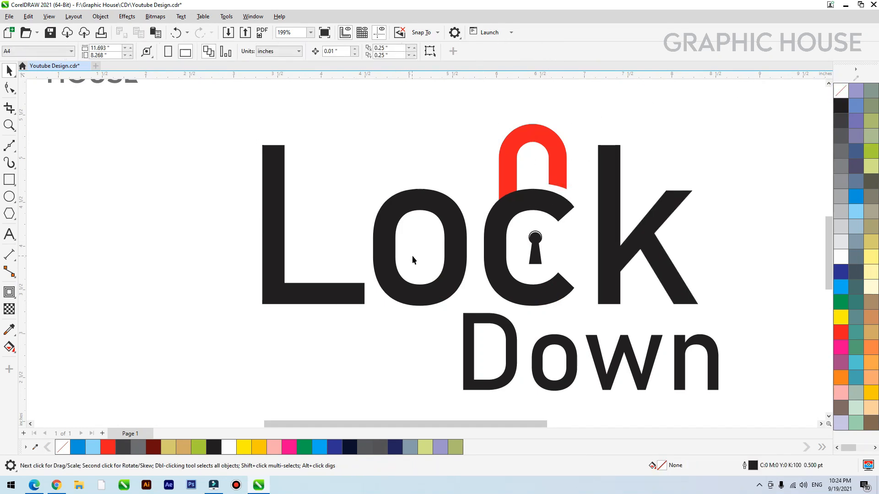
# - Group all the Lock Down logo objects and move the group slightly up on the page
pyautogui.scroll(-3, 450, 256)
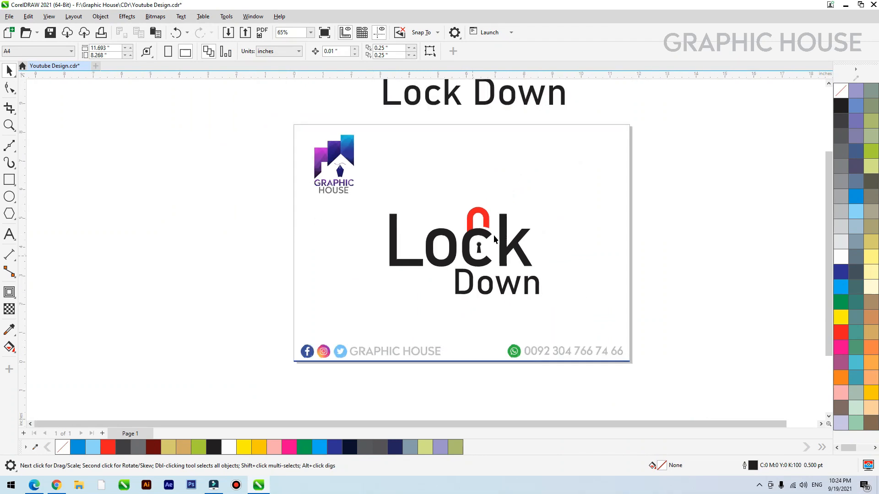
pyautogui.moveTo(369, 309); pyautogui.dragTo(370, 304)
pyautogui.hotkey('ctrl', 'g')
pyautogui.click(370, 304)
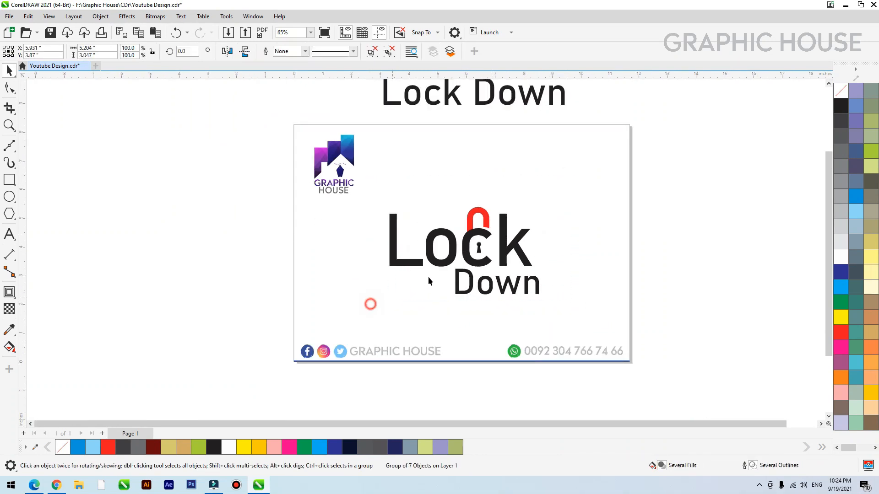
pyautogui.moveTo(442, 261); pyautogui.dragTo(442, 252)
pyautogui.click(349, 259)
# - Search Google Images in Chrome for "horror wallpaper"
pyautogui.write('ho')
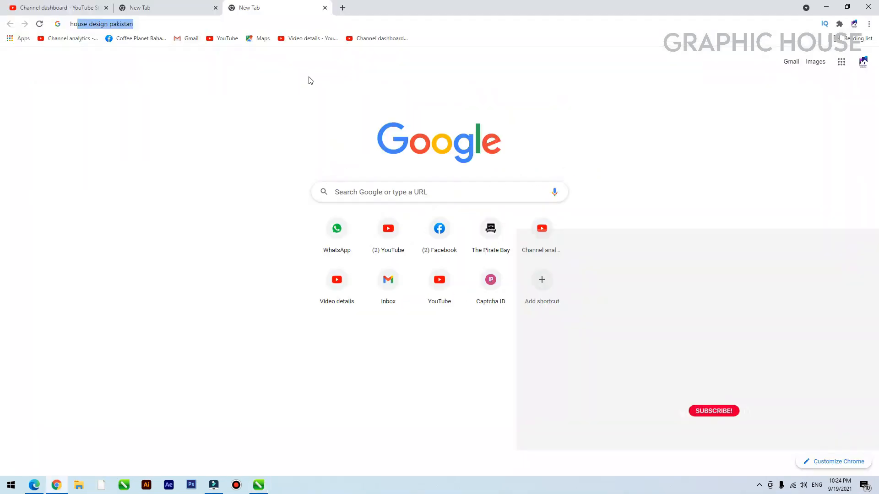
pyautogui.write('rrar wall')
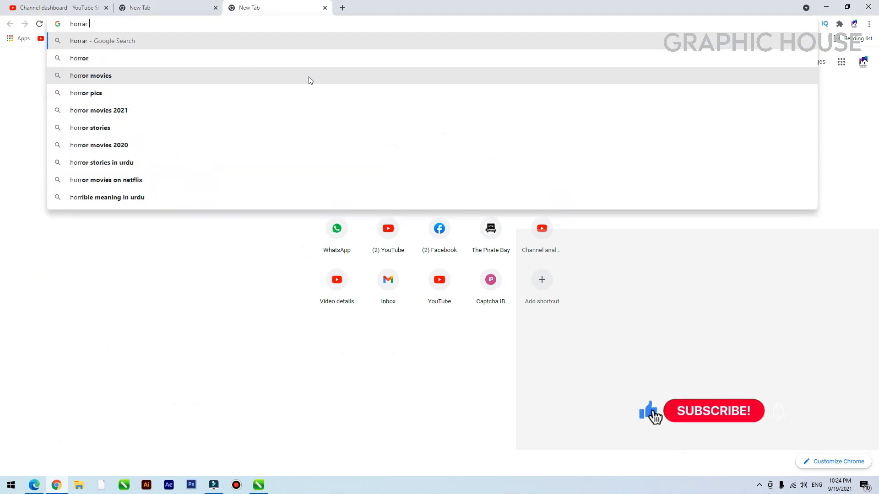
pyautogui.press('Down')
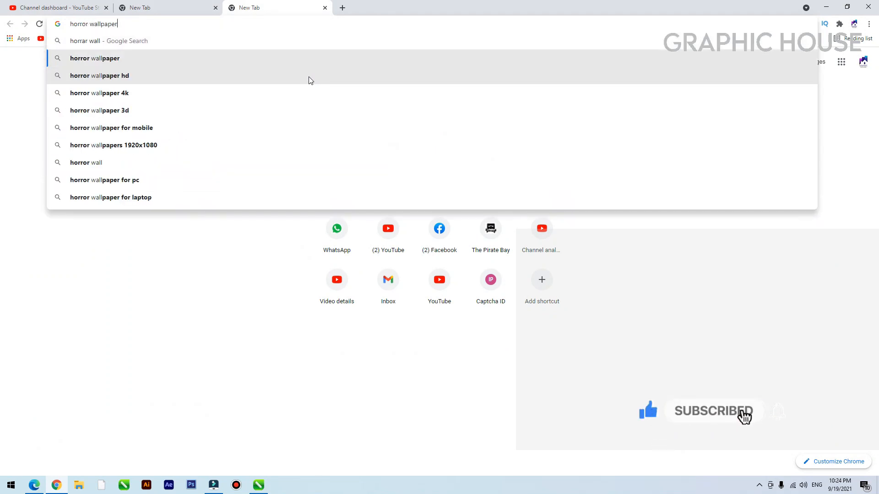
pyautogui.press('Return')
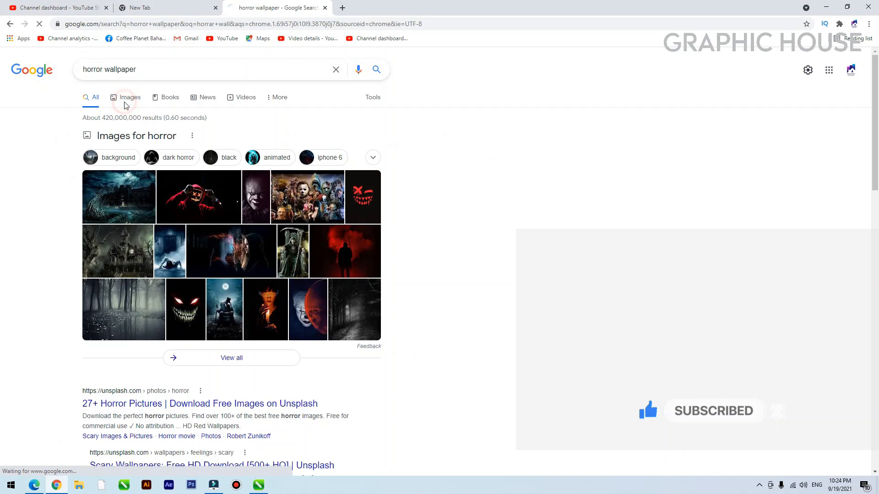
pyautogui.click(124, 98)
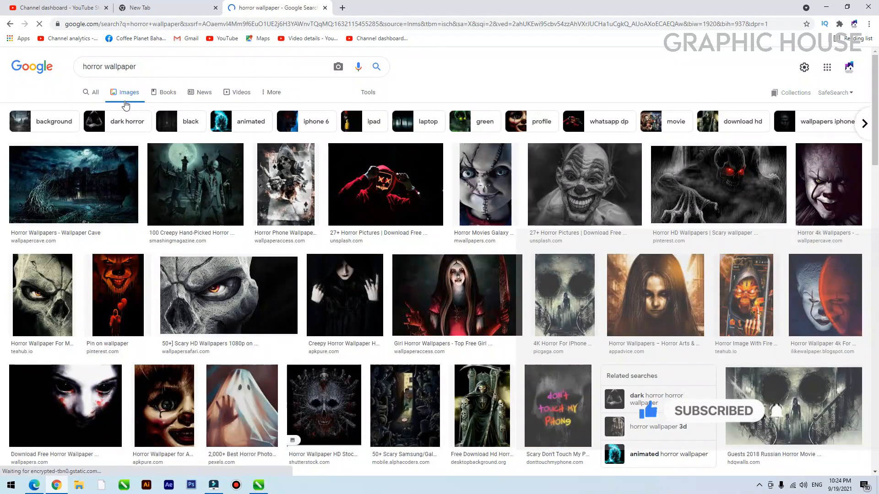
# - Find the moonlit night landscape with the gnarled tree among the related images and copy it
pyautogui.click(87, 171)
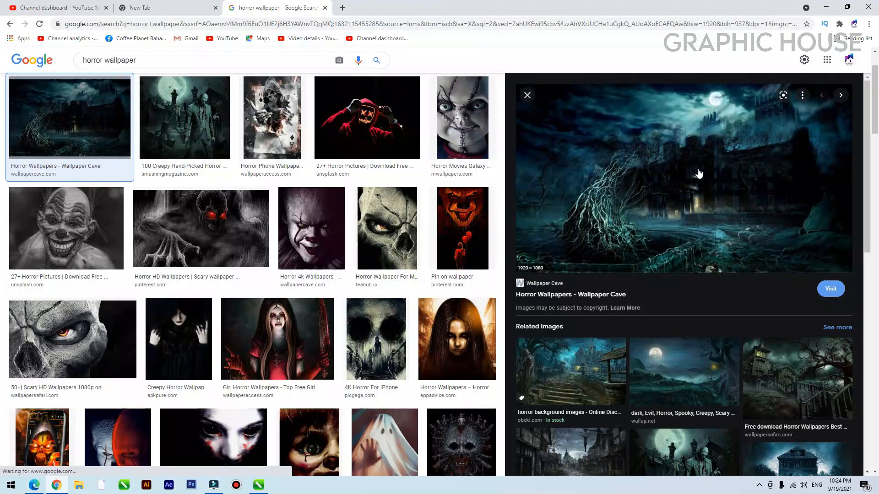
pyautogui.scroll(-5, 695, 190)
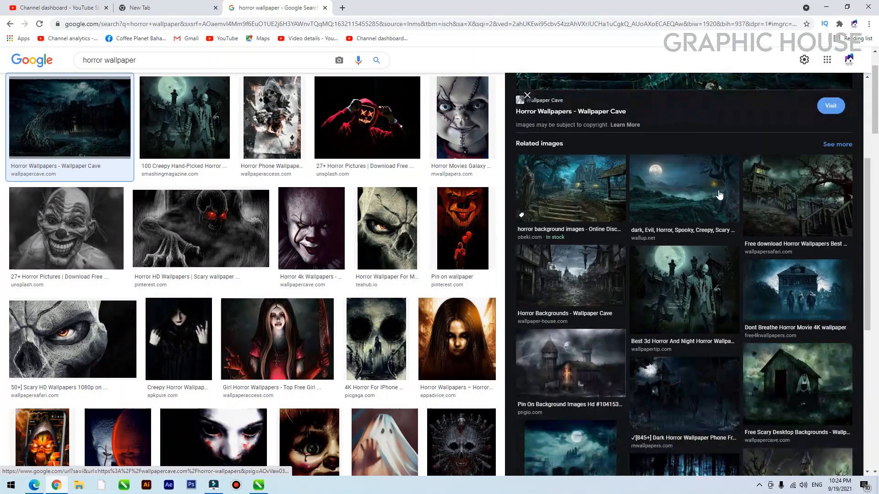
pyautogui.click(705, 192)
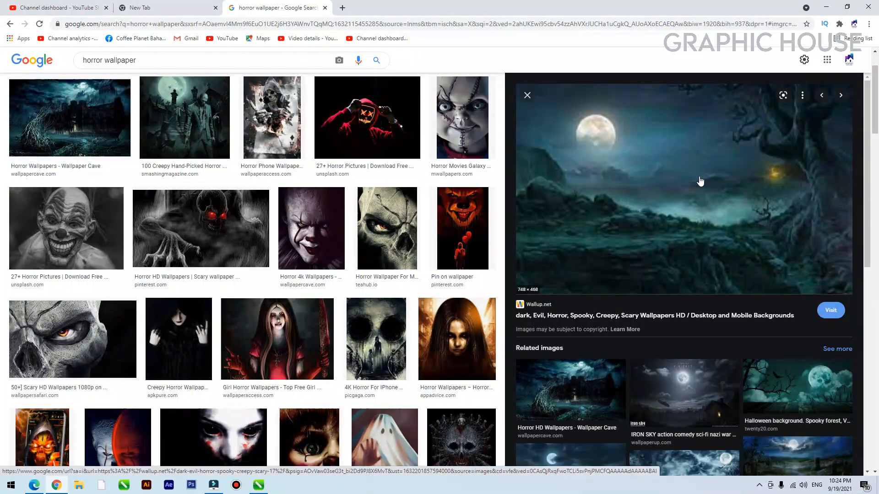
pyautogui.rightClick(660, 177)
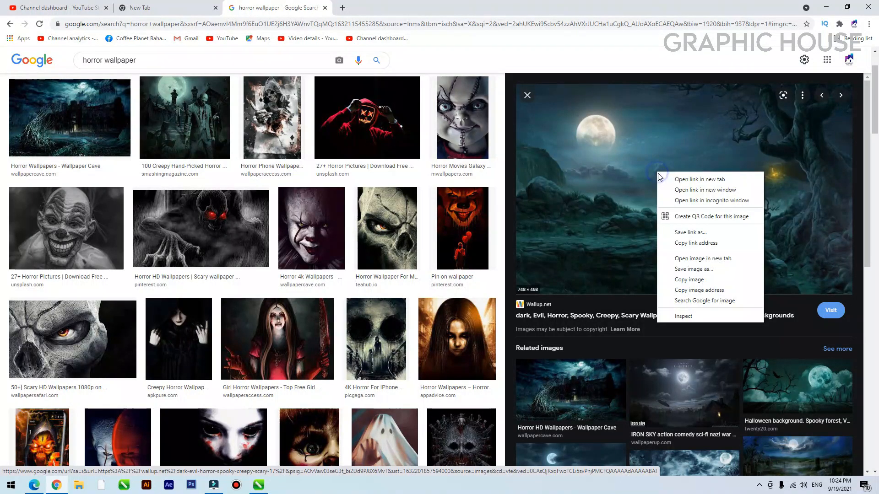
pyautogui.click(693, 280)
# - Paste the night landscape into the CorelDRAW page, scaled to 75.3%, and place it to the right of the logo
pyautogui.click(829, 6)
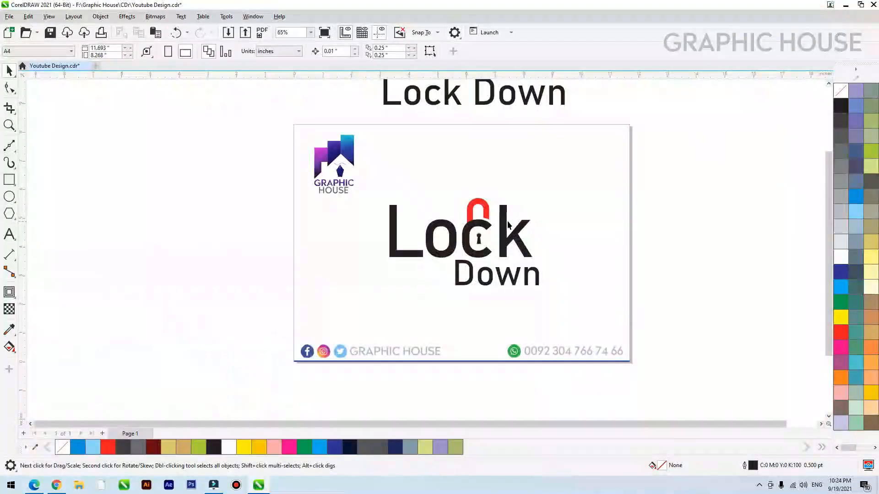
pyautogui.hotkey('ctrl', 'v')
pyautogui.click(611, 149)
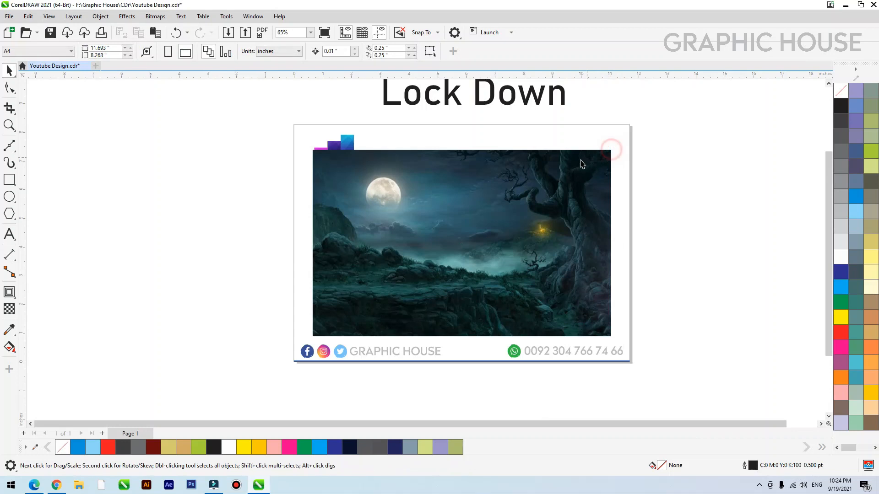
pyautogui.click(590, 168)
pyautogui.click(612, 149)
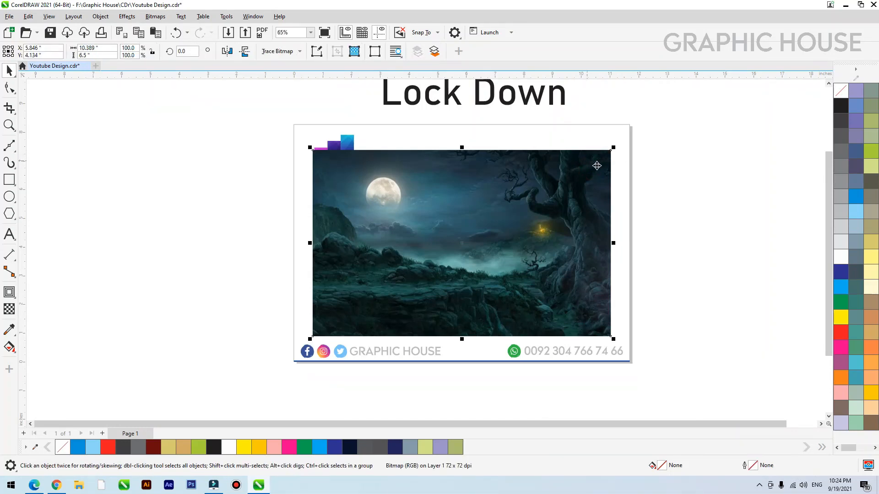
pyautogui.moveTo(613, 149); pyautogui.dragTo(575, 173)
pyautogui.moveTo(420, 238); pyautogui.dragTo(625, 237)
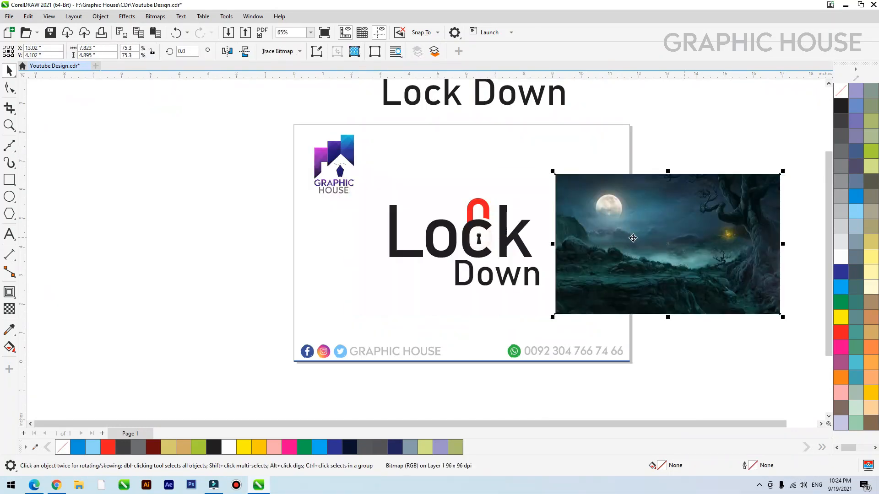
# - Place the logo group in front of the night landscape image and move both together to the middle of the page
pyautogui.moveTo(513, 237); pyautogui.dragTo(720, 241)
pyautogui.hotkey('shift', 'pageup')
pyautogui.keyDown('shift'); pyautogui.click(720, 204); pyautogui.keyUp('shift')
pyautogui.moveTo(719, 204); pyautogui.dragTo(532, 211)
# - Fill the whole Lock Down logo group with white
pyautogui.press('z')
pyautogui.moveTo(649, 171); pyautogui.dragTo(334, 331)
pyautogui.moveTo(427, 280); pyautogui.dragTo(423, 287)
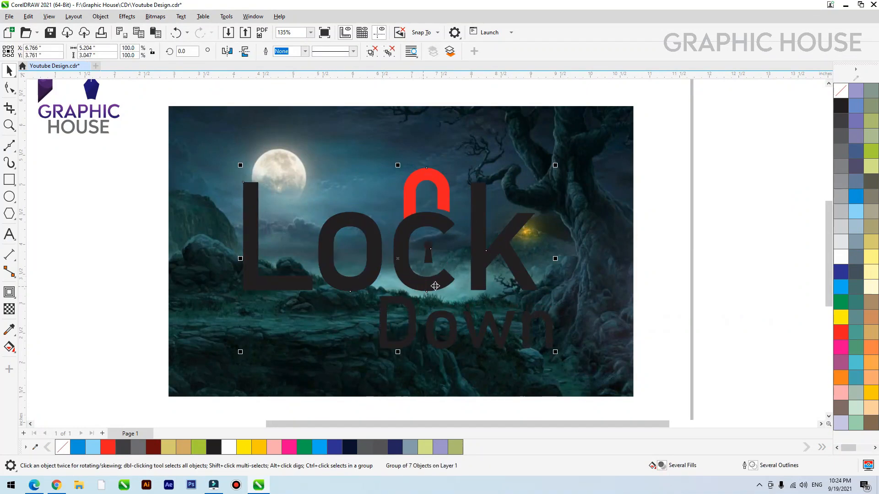
pyautogui.click(837, 258)
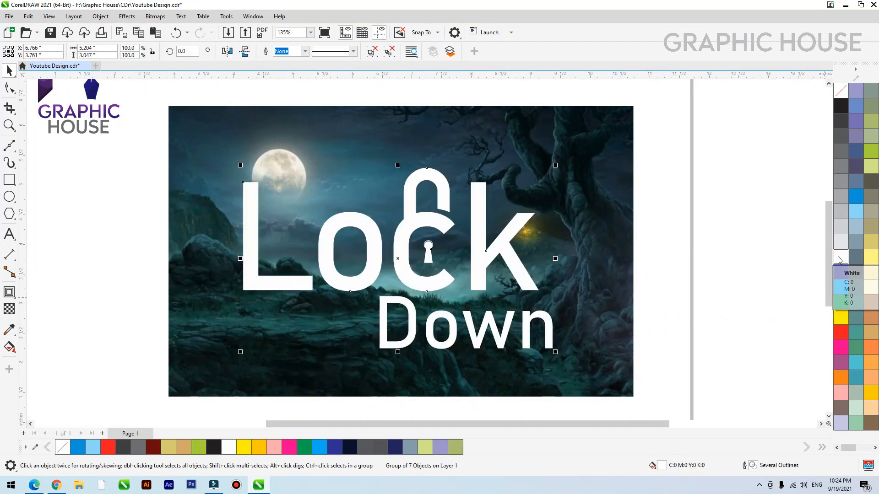
# - Scale the white logo group down to about 4.47 by 2.62 inches, adjust its position over the image and ungroup it
pyautogui.moveTo(556, 165); pyautogui.dragTo(533, 179)
pyautogui.moveTo(487, 257); pyautogui.dragTo(490, 260)
pyautogui.keyDown('shift'); pyautogui.click(555, 252); pyautogui.keyUp('shift')
pyautogui.click(704, 234)
pyautogui.click(416, 195)
pyautogui.click(372, 52)
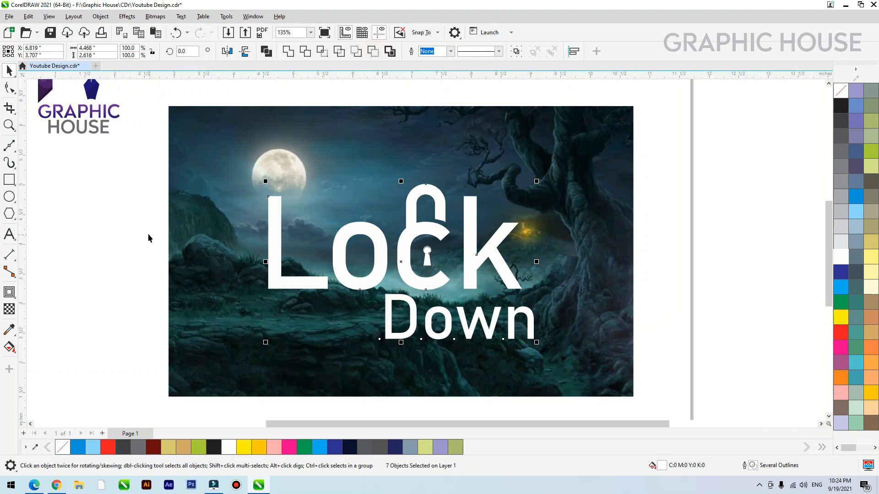
pyautogui.click(135, 237)
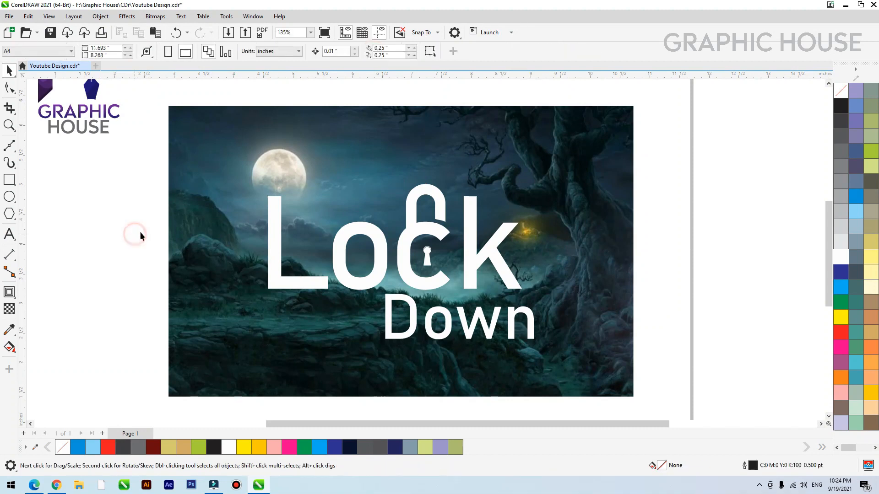
# - Sample the teal-blue from the night sky in the image and apply it to the letters of Lock
pyautogui.click(9, 330)
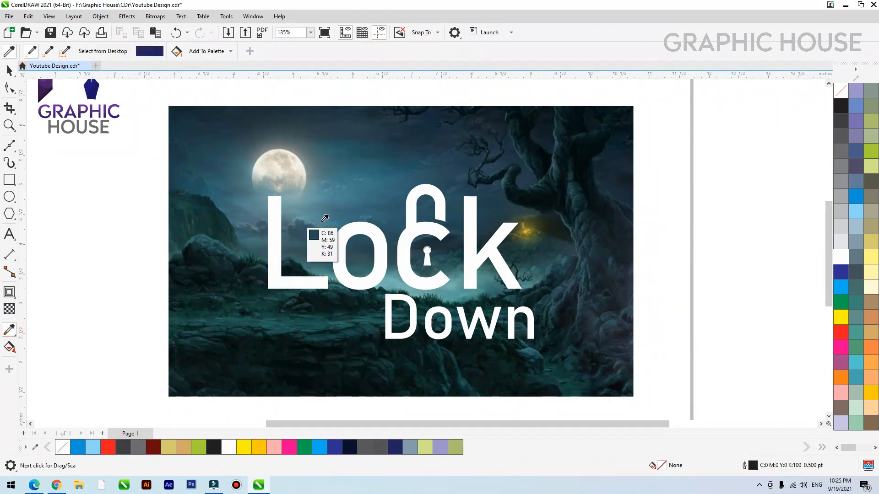
pyautogui.click(327, 219)
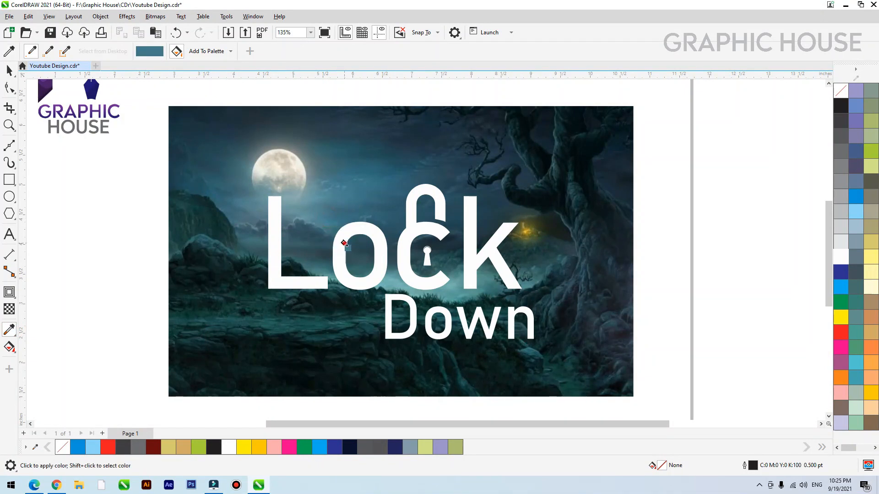
pyautogui.click(344, 243)
pyautogui.click(405, 259)
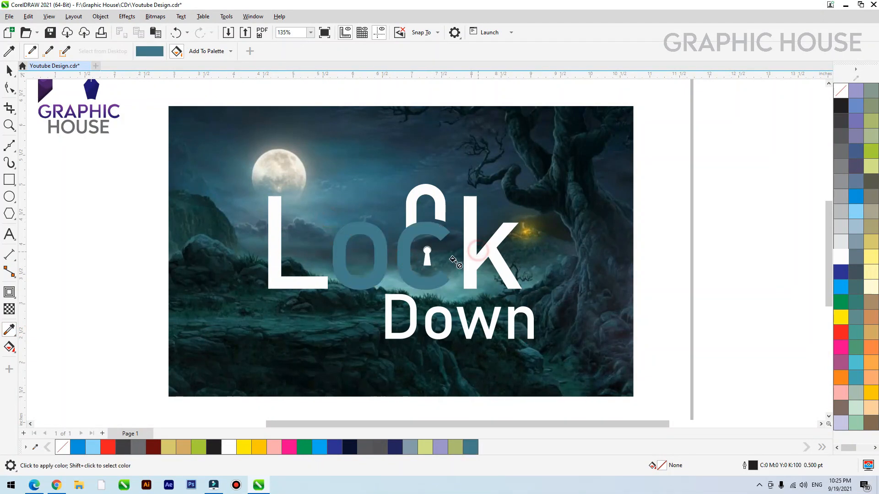
pyautogui.click(467, 258)
pyautogui.press('space')
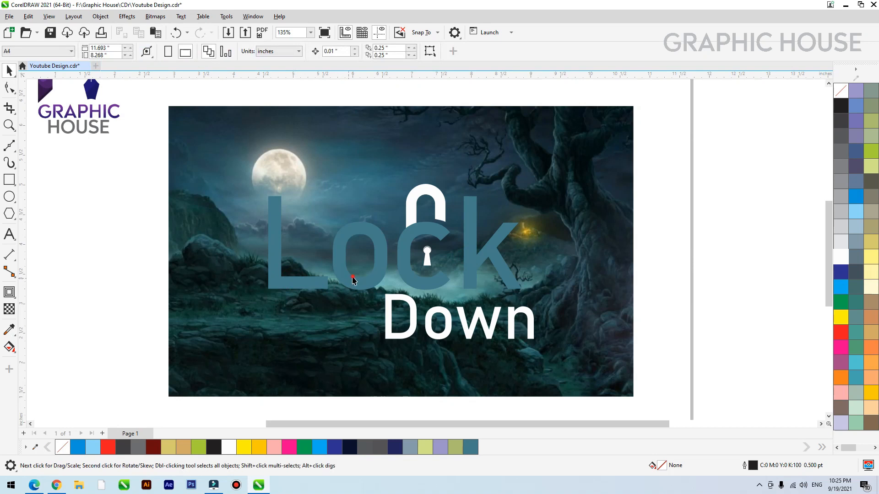
pyautogui.moveTo(352, 279); pyautogui.dragTo(365, 256)
pyautogui.hotkey('ctrl', 'z')
pyautogui.click(157, 262)
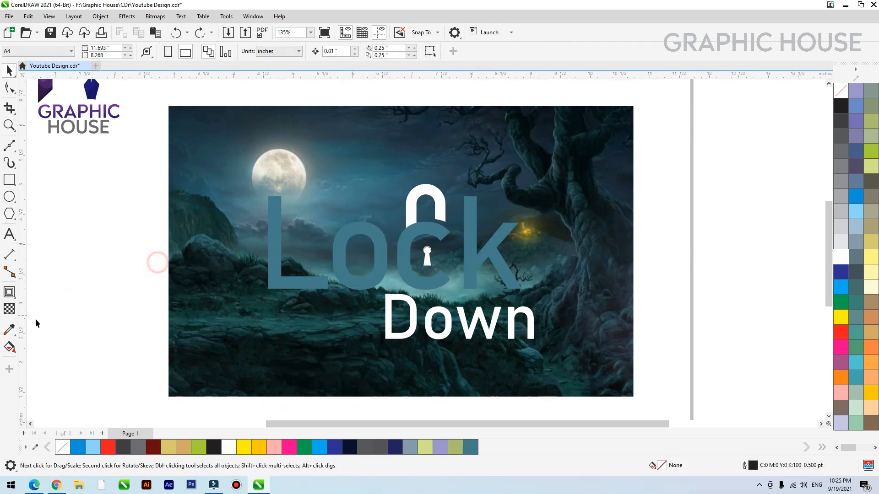
# - Apply vertical fountain fills to the letters L and o, running from teal-blue at the base to white at the top
pyautogui.click(310, 290)
pyautogui.press('g')
pyautogui.moveTo(295, 288); pyautogui.dragTo(296, 213)
pyautogui.click(360, 284)
pyautogui.moveTo(360, 287); pyautogui.dragTo(360, 222)
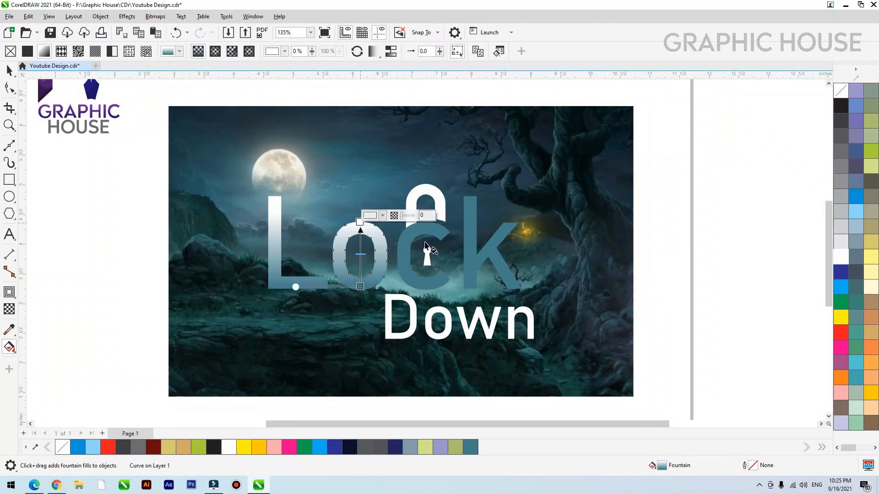
# - Give the letters c and k matching fountain fills from teal-blue at the base to white at the top
pyautogui.moveTo(422, 294); pyautogui.dragTo(422, 231)
pyautogui.click(435, 280)
pyautogui.moveTo(428, 284); pyautogui.dragTo(428, 228)
pyautogui.click(484, 254)
pyautogui.moveTo(484, 277); pyautogui.dragTo(475, 198)
pyautogui.press('space')
# - Group the four gradient-filled letters of Lock
pyautogui.moveTo(444, 236); pyautogui.dragTo(462, 243)
pyautogui.hotkey('ctrl', 'z')
pyautogui.keyDown('shift'); pyautogui.click(470, 254); pyautogui.keyUp('shift')
pyautogui.keyDown('shift'); pyautogui.click(378, 260); pyautogui.keyUp('shift')
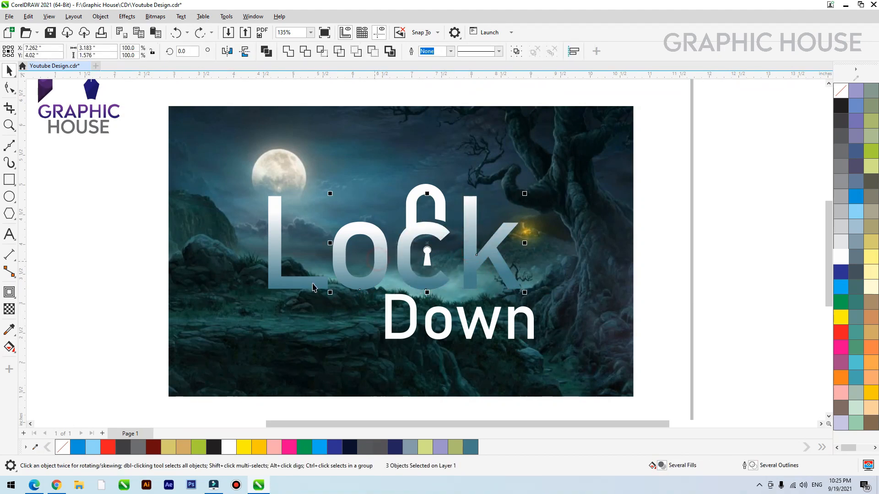
pyautogui.hotkey('ctrl', 'g')
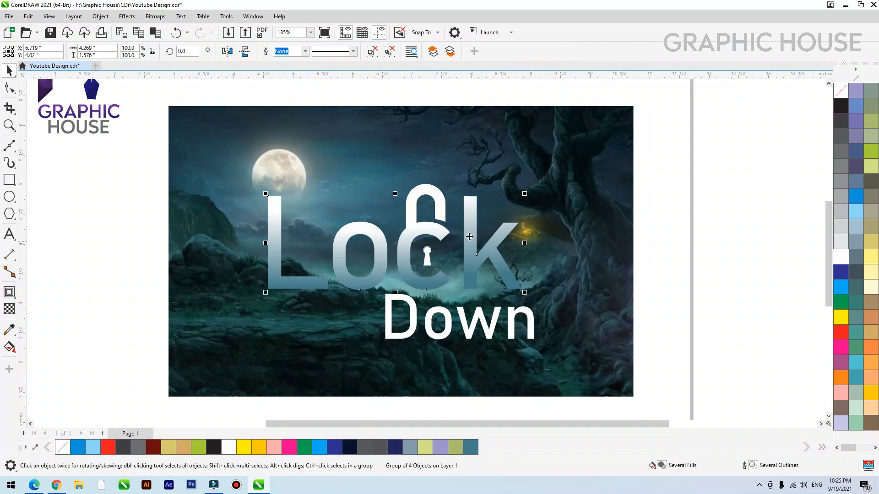
# - Add a perspective drop shadow rising from the base of the Lock letter group, at about 87 degrees with a stretch of 72
pyautogui.click(16, 301)
pyautogui.click(35, 290)
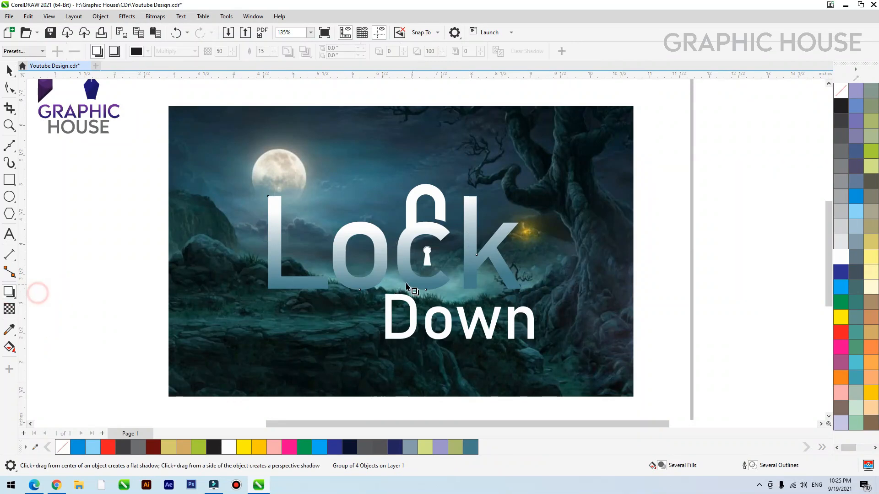
pyautogui.moveTo(395, 292); pyautogui.dragTo(399, 223)
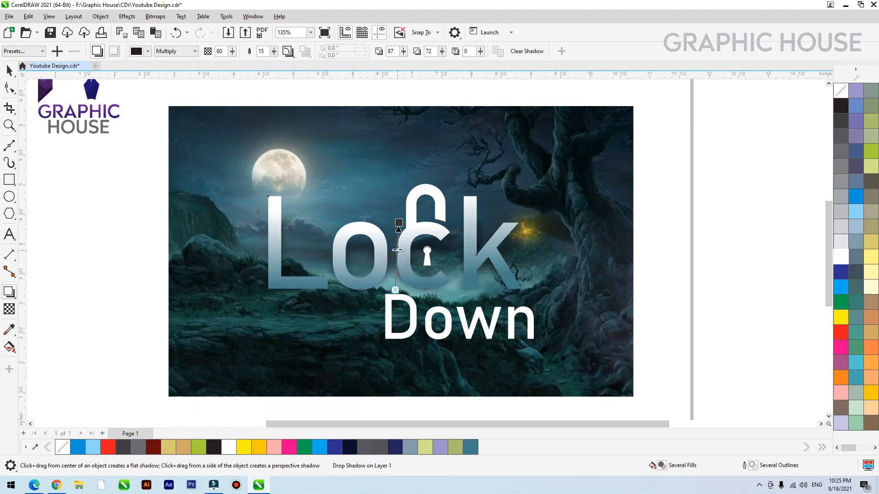
pyautogui.press('space')
# - Nudge all the logo objects down and slightly to the right over the landscape image
pyautogui.moveTo(707, 124); pyautogui.dragTo(192, 354)
pyautogui.press('Down')
pyautogui.press('Down')
pyautogui.press('Down')
pyautogui.press('Down')
pyautogui.press('Down')
pyautogui.press('Down')
pyautogui.press('Down')
pyautogui.press('Down')
pyautogui.press('Down')
pyautogui.press('Down')
pyautogui.press('Down')
pyautogui.press('Down')
pyautogui.press('Down')
pyautogui.press('Down')
pyautogui.press('Down')
pyautogui.press('Down')
pyautogui.press('Down')
pyautogui.press('Down')
pyautogui.press('Down')
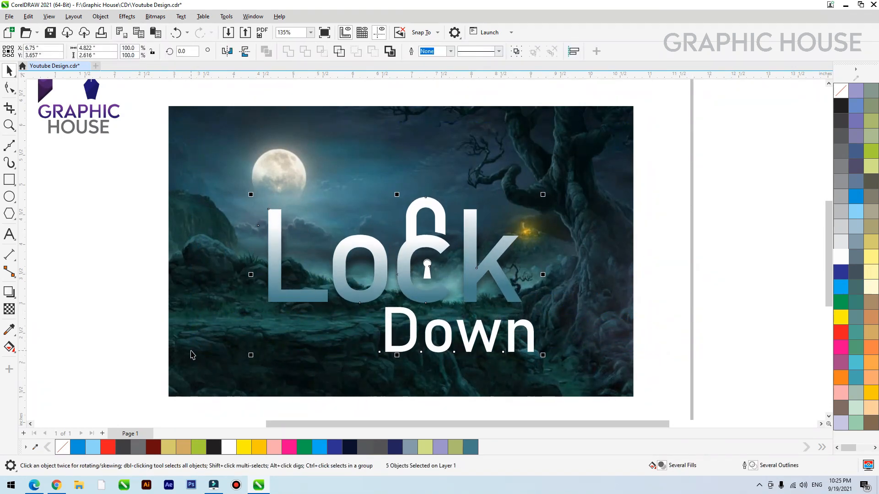
pyautogui.press('Down')
pyautogui.press('Right')
pyautogui.press('Right')
pyautogui.press('Right')
pyautogui.press('Right')
pyautogui.press('Right')
pyautogui.click(702, 293)
# - Scale the Down text to about 64.8 pt
pyautogui.click(491, 349)
pyautogui.moveTo(490, 349); pyautogui.dragTo(422, 361)
pyautogui.hotkey('ctrl', 'z')
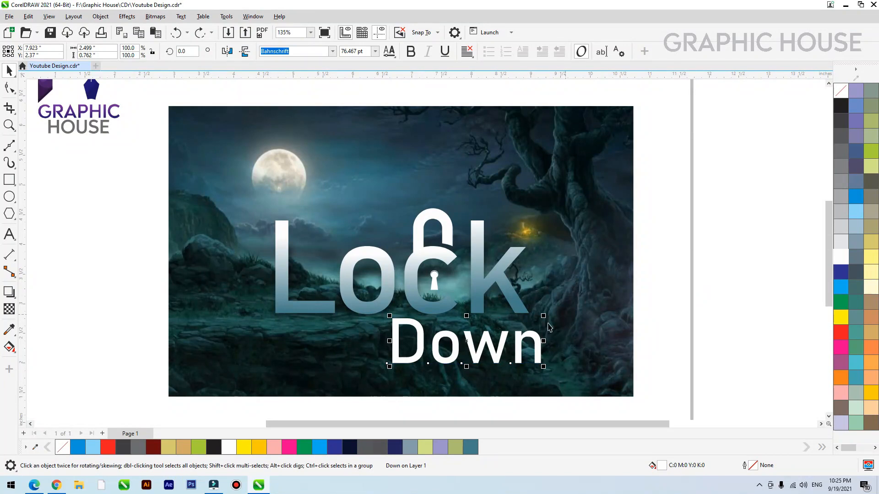
pyautogui.moveTo(544, 316); pyautogui.dragTo(522, 323)
# - Try the BankGothic Lt BT font on the Down text
pyautogui.click(333, 52)
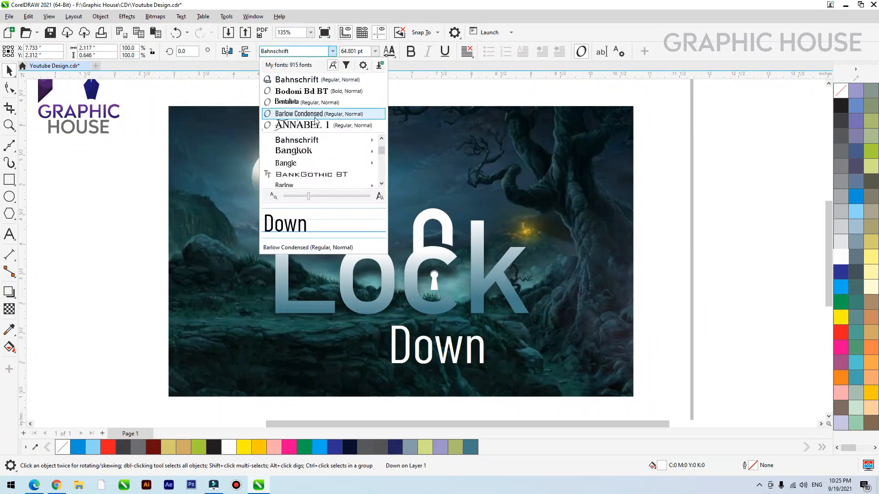
pyautogui.scroll(-1, 311, 143)
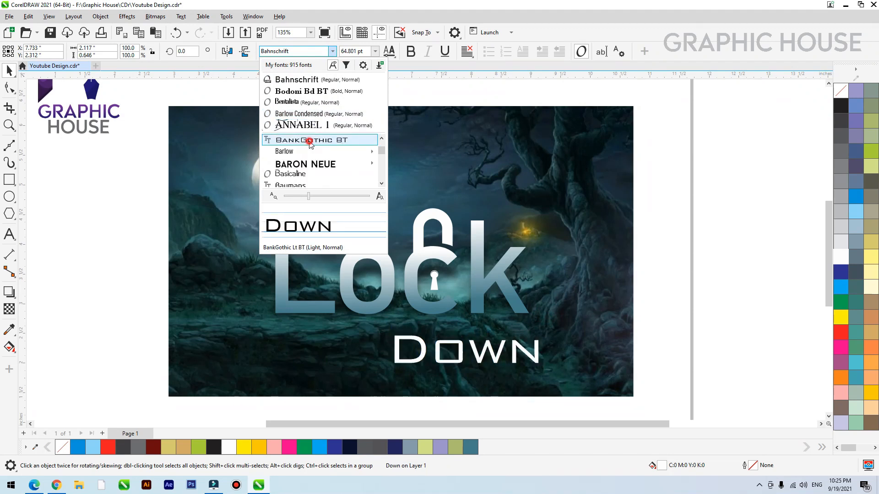
pyautogui.click(310, 141)
# - Preview different fonts on the Down text and set it to DK Hofstad
pyautogui.click(333, 52)
pyautogui.scroll(-2, 310, 144)
pyautogui.scroll(-4, 310, 143)
pyautogui.scroll(-2, 319, 149)
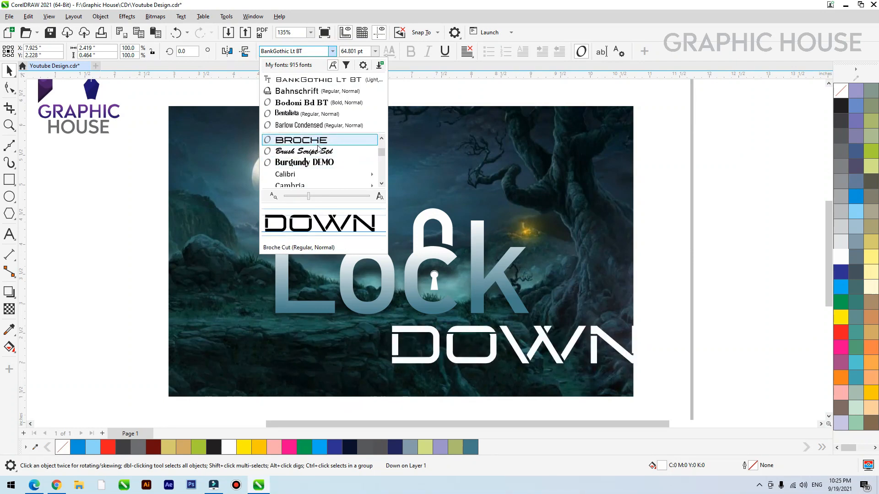
pyautogui.scroll(2, 319, 148)
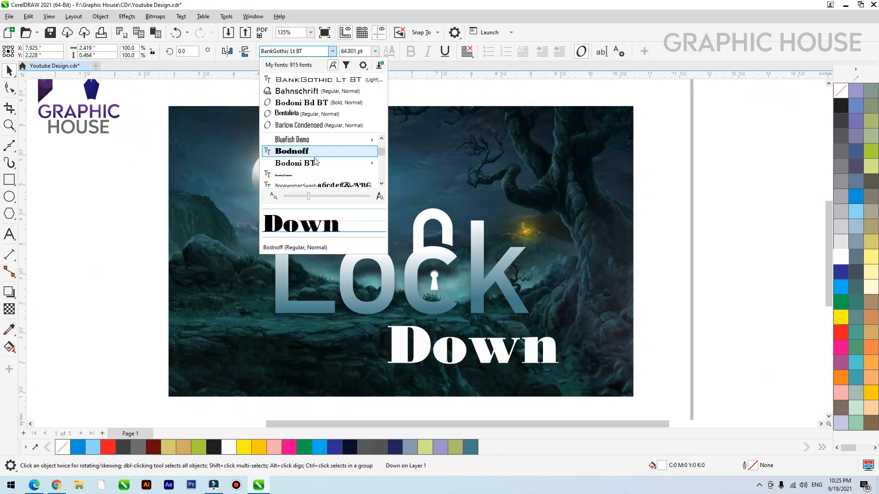
pyautogui.scroll(-2, 314, 163)
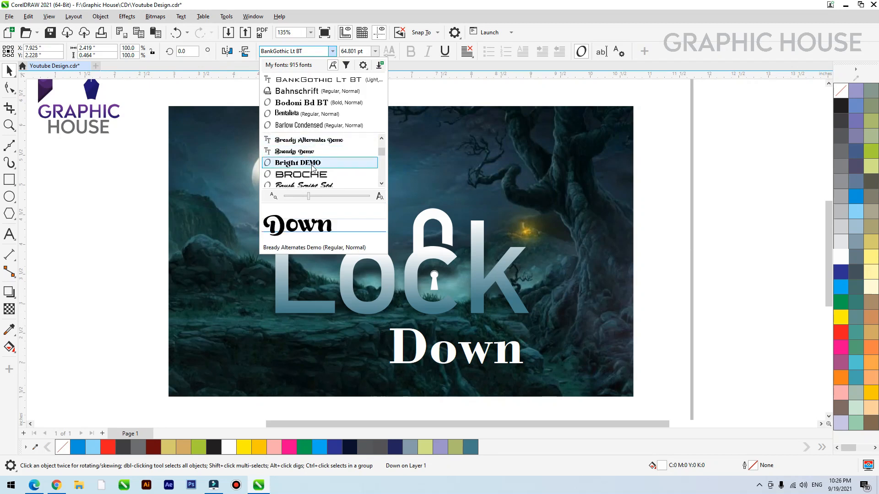
pyautogui.scroll(-4, 315, 160)
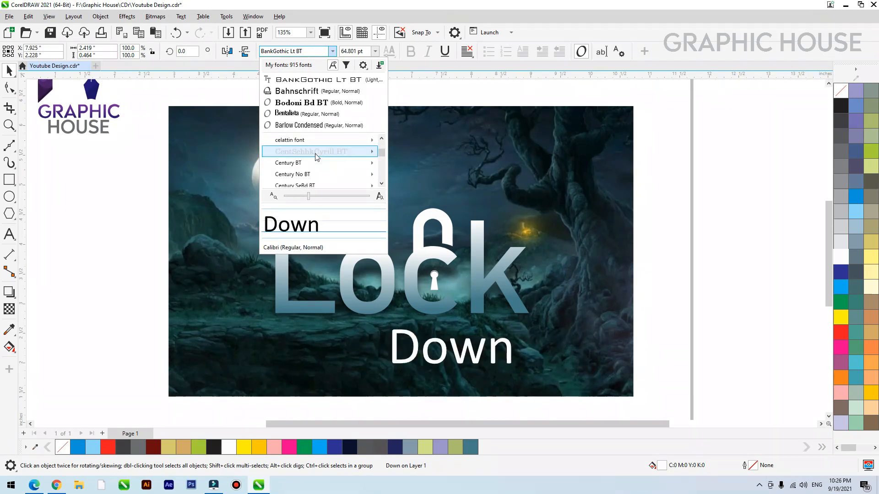
pyautogui.moveTo(316, 163)
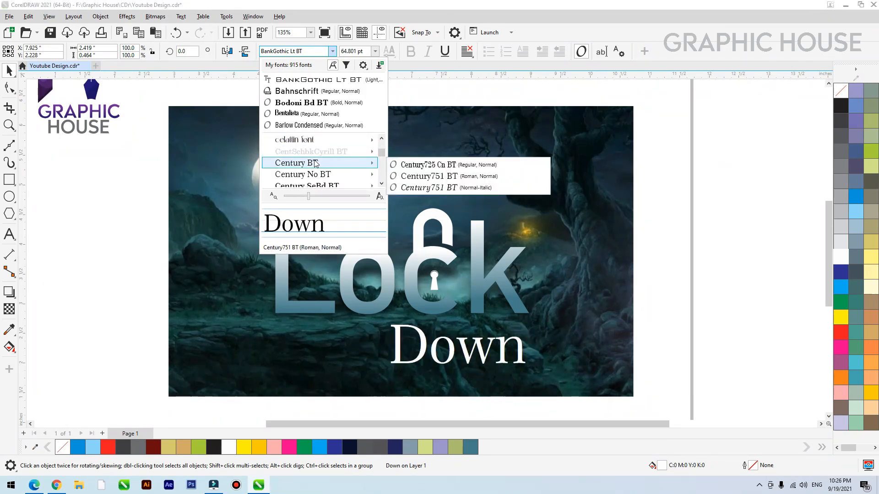
pyautogui.scroll(-2, 315, 163)
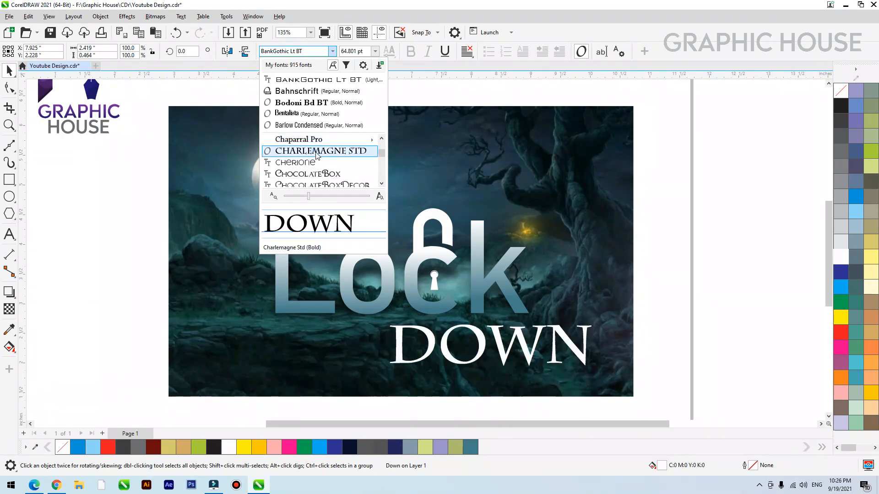
pyautogui.scroll(-3, 316, 157)
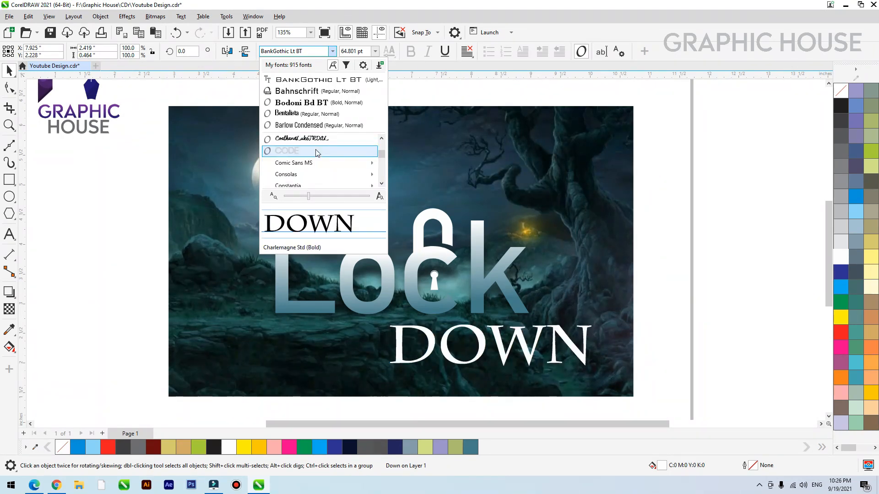
pyautogui.scroll(-3, 310, 167)
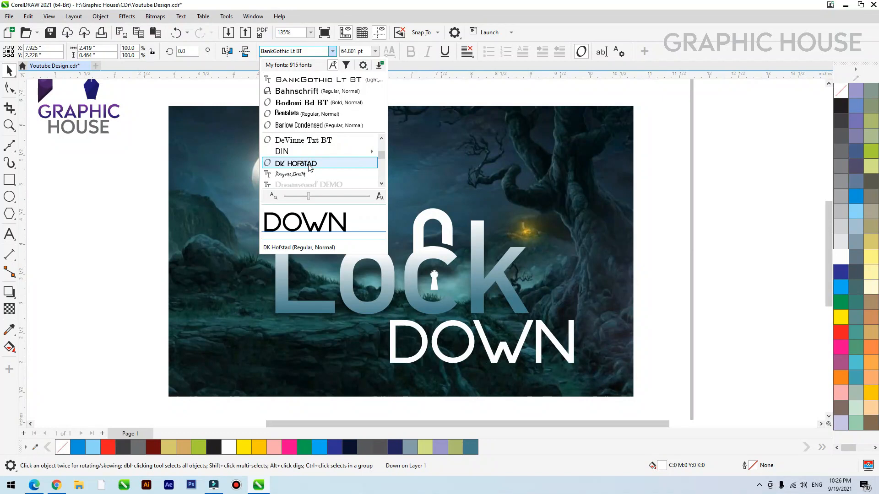
pyautogui.click(309, 164)
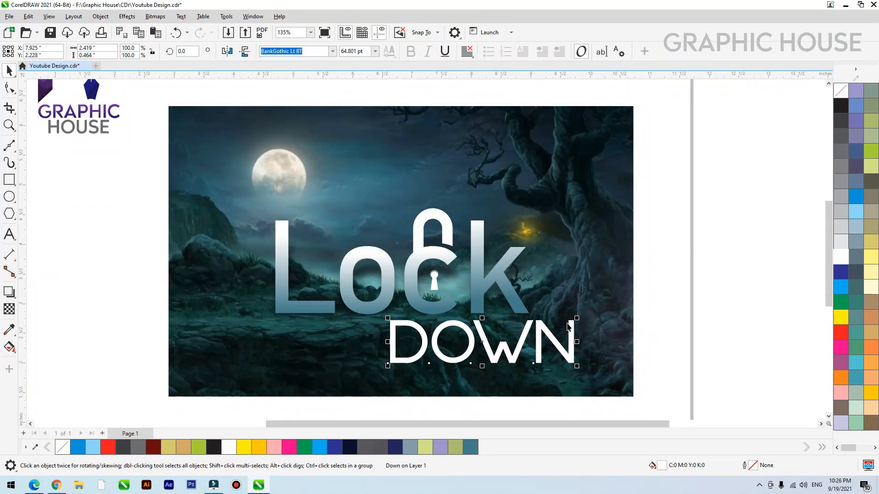
# - Scale the Down text to about 33.9 pt and widen its letter spacing until it ends near the right edge of the k
pyautogui.moveTo(577, 318); pyautogui.dragTo(525, 345)
pyautogui.press('F10')
pyautogui.moveTo(578, 289); pyautogui.dragTo(367, 362)
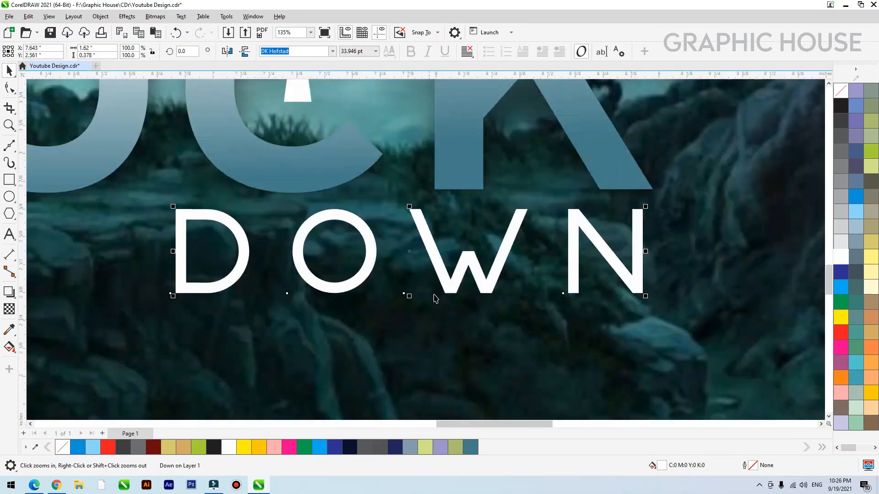
pyautogui.moveTo(445, 285); pyautogui.dragTo(458, 273)
pyautogui.scroll(-5, 458, 275)
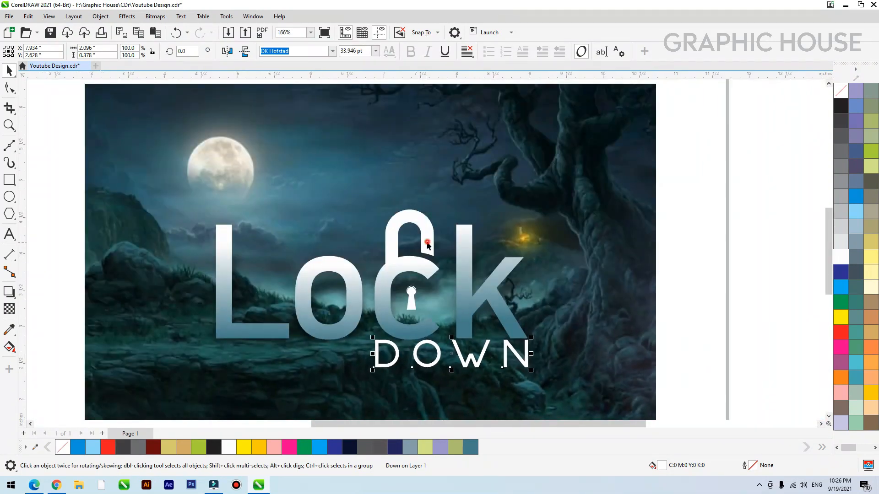
# - Sample the golden colour of the glowing light in the image and fill the padlock shackle with it
pyautogui.click(421, 227)
pyautogui.moveTo(420, 227); pyautogui.dragTo(421, 225)
pyautogui.hotkey('ctrl', 'z')
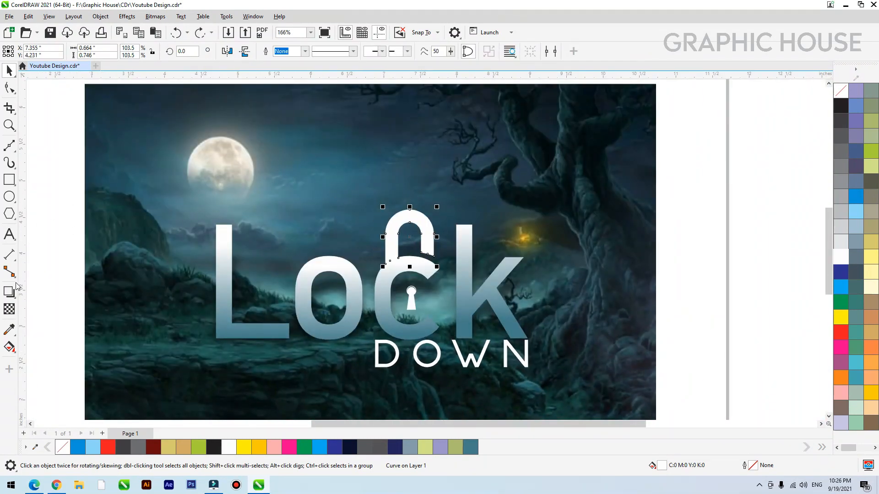
pyautogui.click(10, 334)
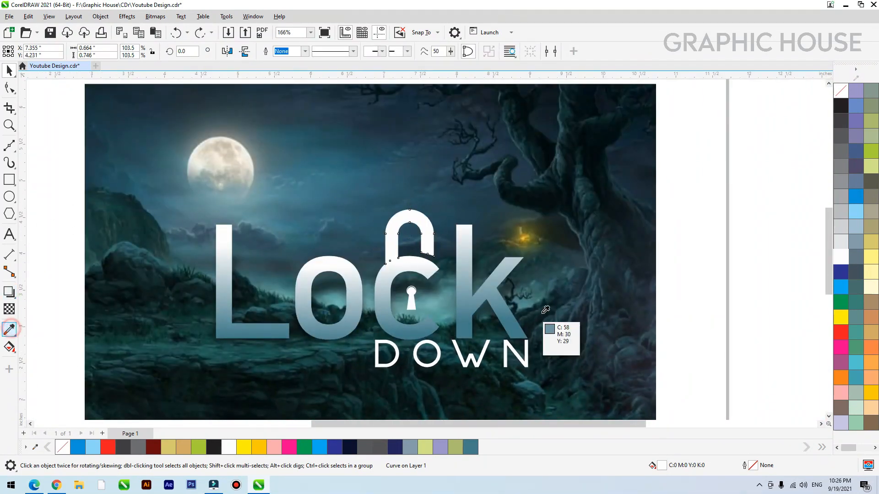
pyautogui.click(513, 236)
pyautogui.click(423, 233)
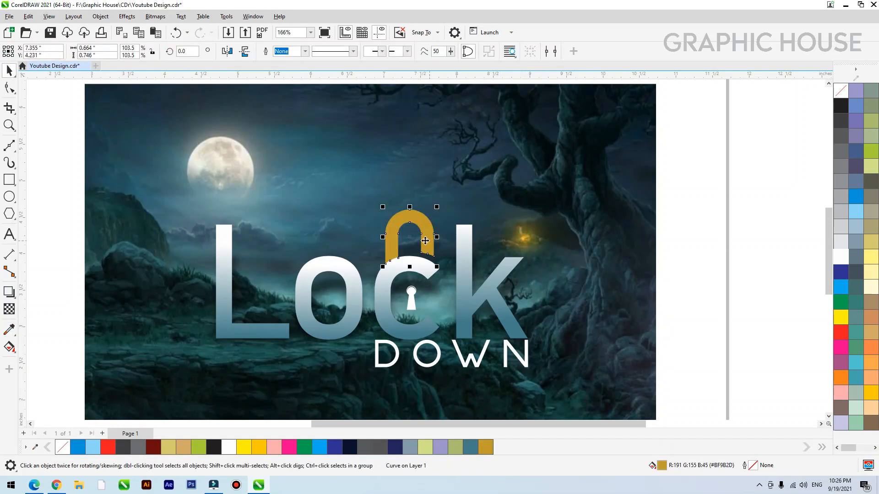
# - Draw a closed straight-sided shape about 0.54 by 0.41 inches around the shackle's lower left end where it meets the c
pyautogui.press('z')
pyautogui.moveTo(482, 196); pyautogui.dragTo(334, 287)
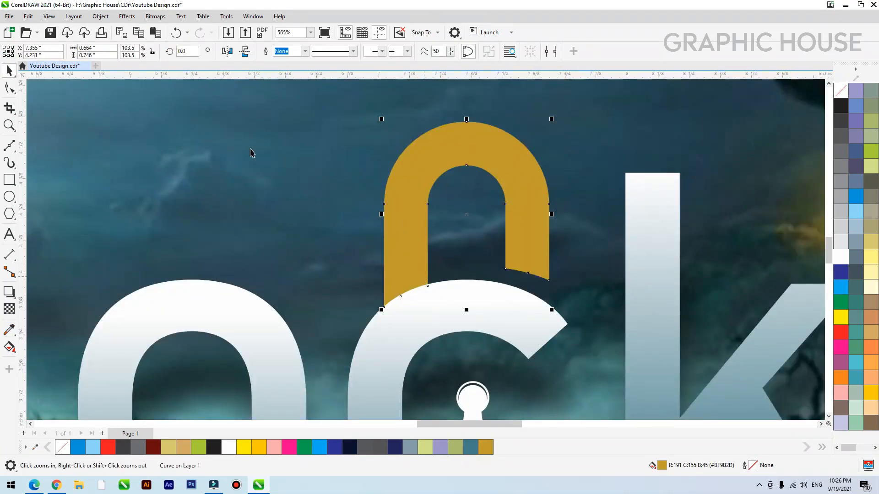
pyautogui.click(9, 146)
pyautogui.click(439, 255)
pyautogui.click(337, 291)
pyautogui.click(356, 351)
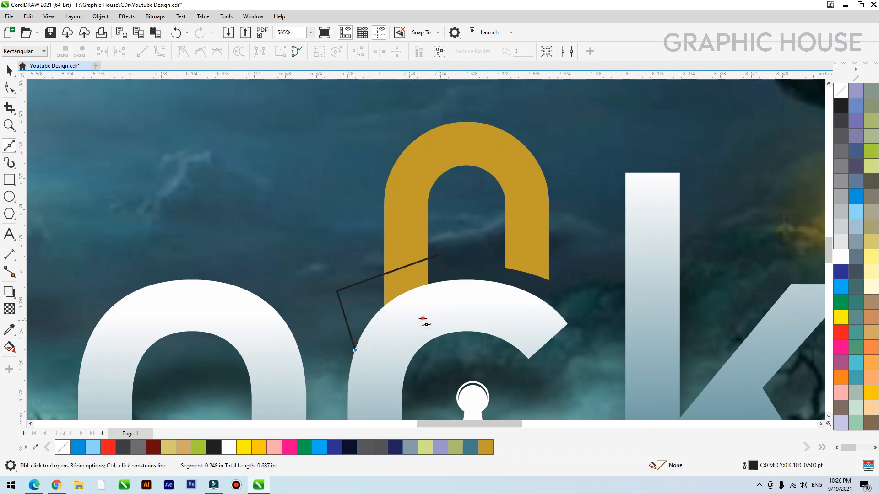
pyautogui.click(441, 255)
pyautogui.press('space')
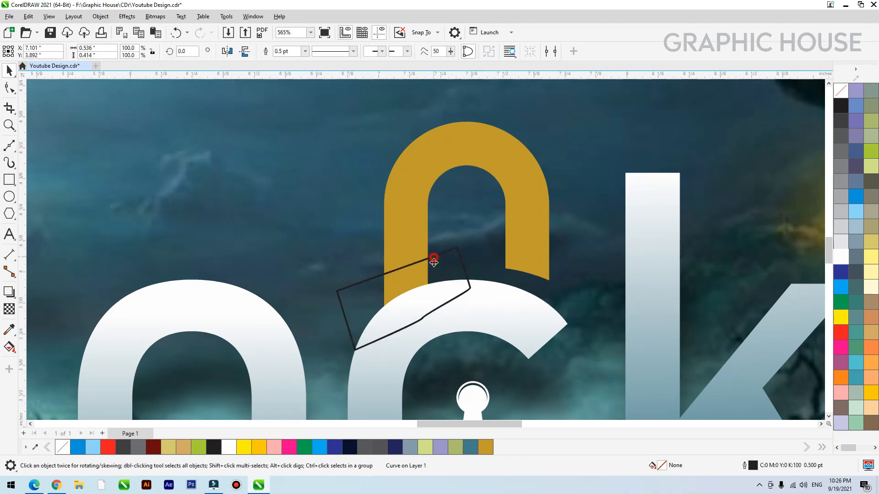
# - Fill the drawn shape black without an outline and fade it toward its upper edge with a linear transparency
pyautogui.click(835, 106)
pyautogui.rightClick(840, 90)
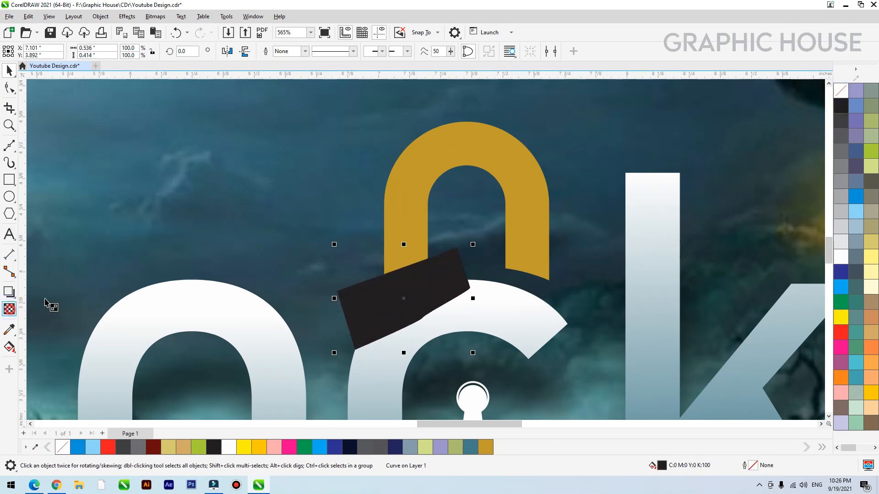
pyautogui.moveTo(412, 268); pyautogui.dragTo(412, 265)
pyautogui.moveTo(420, 306); pyautogui.dragTo(415, 299)
pyautogui.moveTo(412, 264); pyautogui.dragTo(407, 266)
pyautogui.press('space')
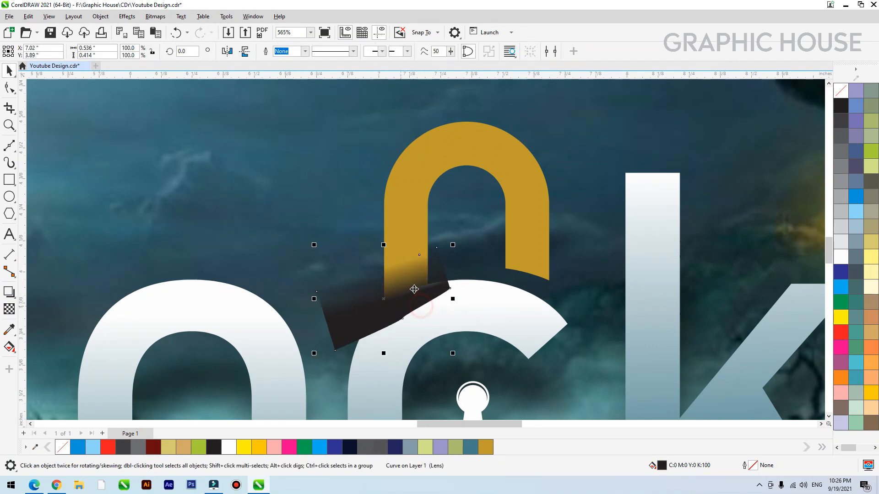
# - PowerClip the faded black shape inside the golden shackle as a shadow where it meets the c
pyautogui.rightClick(419, 305)
pyautogui.click(459, 267)
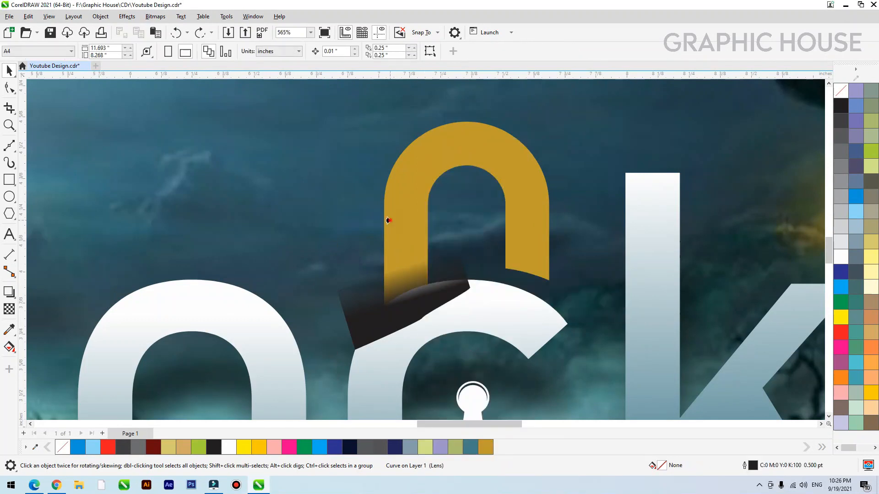
pyautogui.click(386, 219)
# - Try the shackle's gold on the keyhole, with a vertical fountain fill from gold at its base to white at its top
pyautogui.scroll(-5, 402, 245)
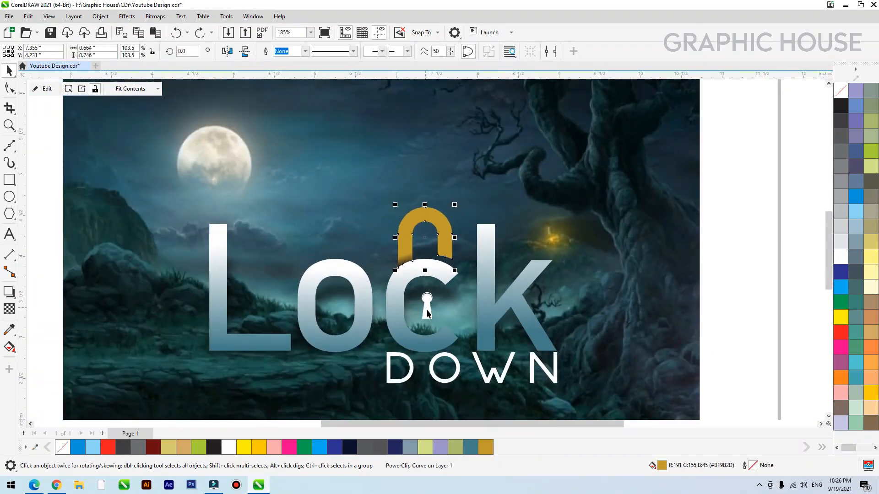
pyautogui.click(427, 314)
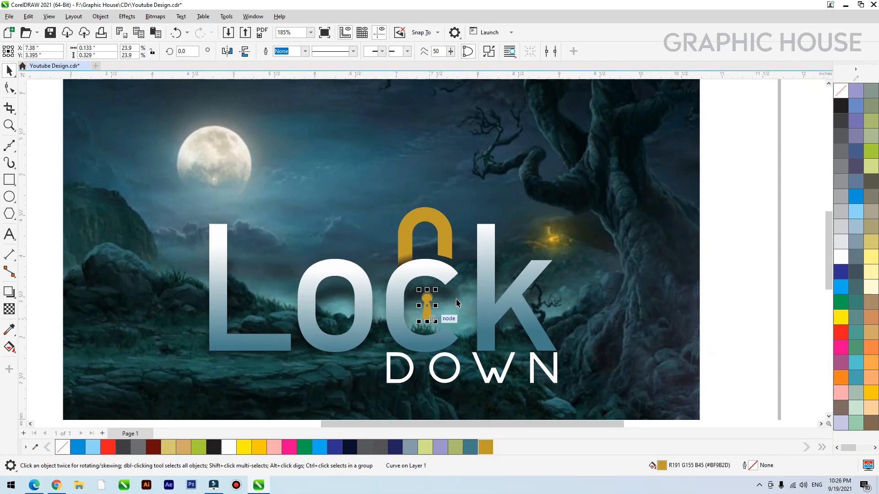
pyautogui.scroll(5, 383, 340)
pyautogui.press('g')
pyautogui.moveTo(515, 274); pyautogui.dragTo(515, 200)
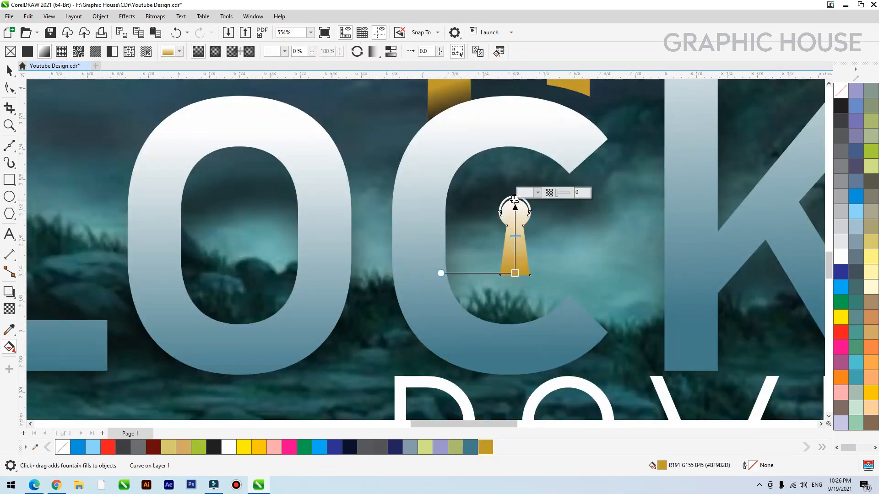
pyautogui.scroll(-1, 514, 202)
pyautogui.press('space')
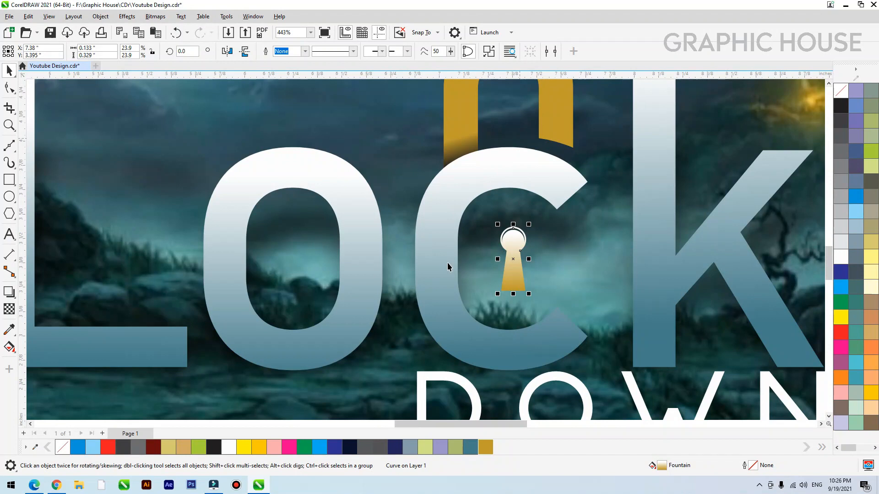
# - Restore the keyhole's fill to plain white and deselect it to view the whole design
pyautogui.scroll(-2, 449, 243)
pyautogui.scroll(-1, 448, 318)
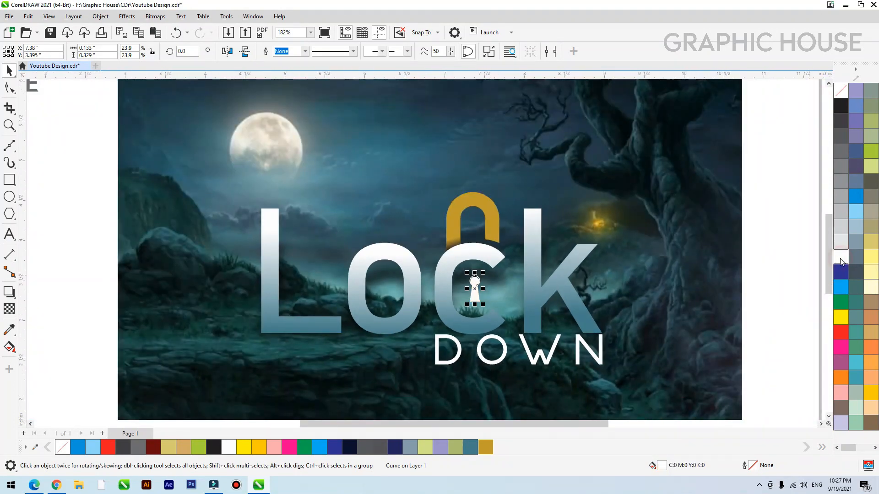
pyautogui.scroll(-3, 472, 307)
pyautogui.click(528, 203)
pyautogui.scroll(2, 528, 209)
pyautogui.click(715, 224)
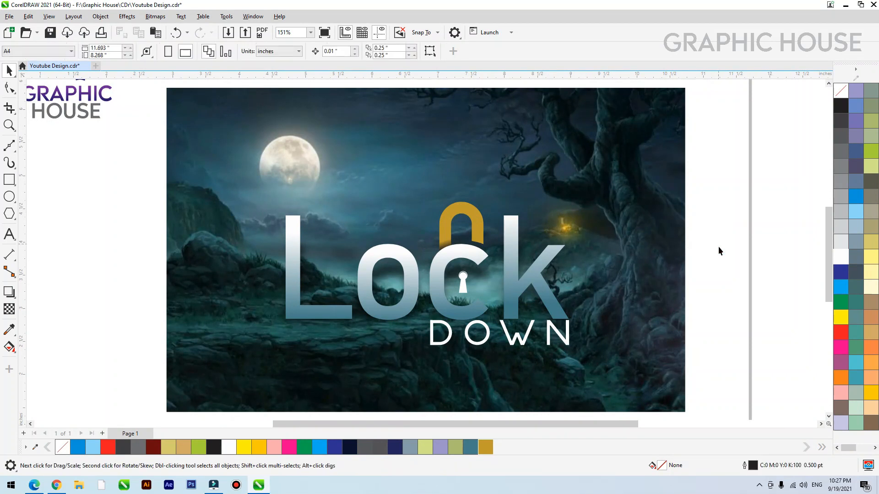